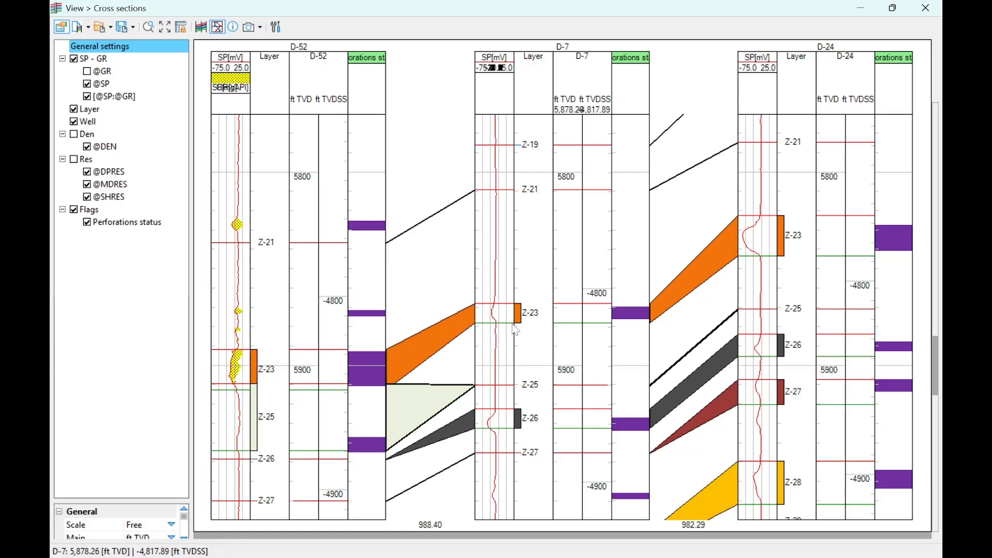
Turn the Well and SP - GR tracks off and back on in the D-52, D-7 and D-24 cross section.
scroll(499, 333, "up", 2)
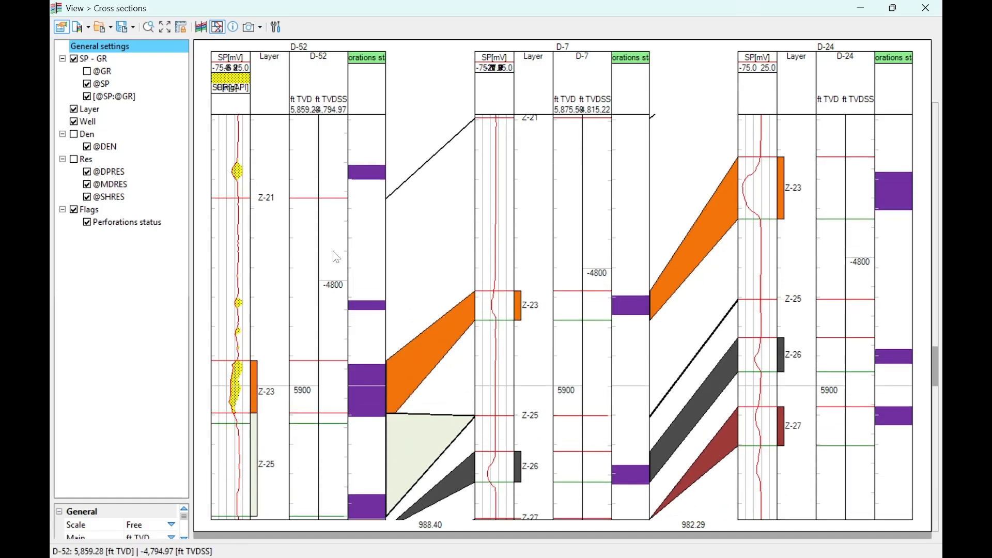
left_click(73, 122)
scroll(494, 293, "up", 1)
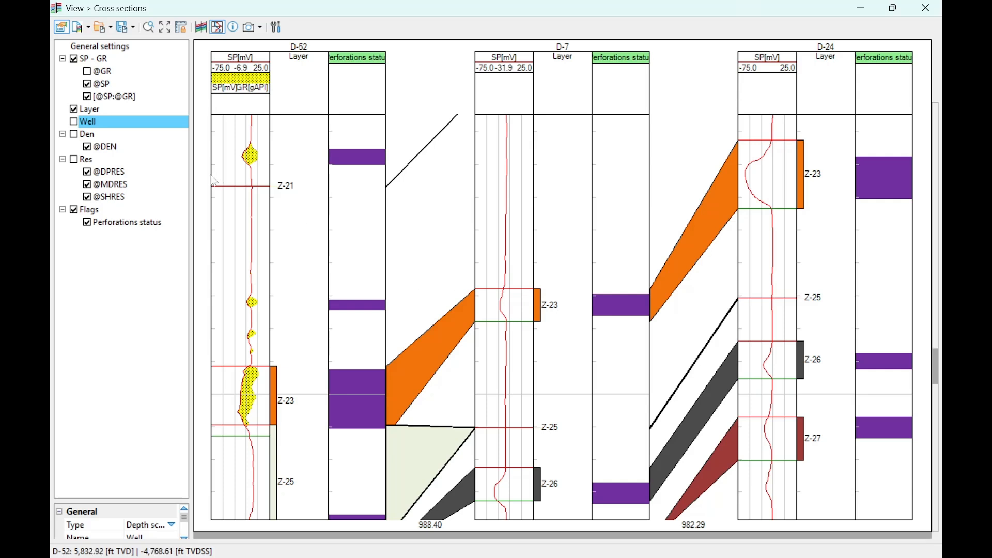
left_click(73, 122)
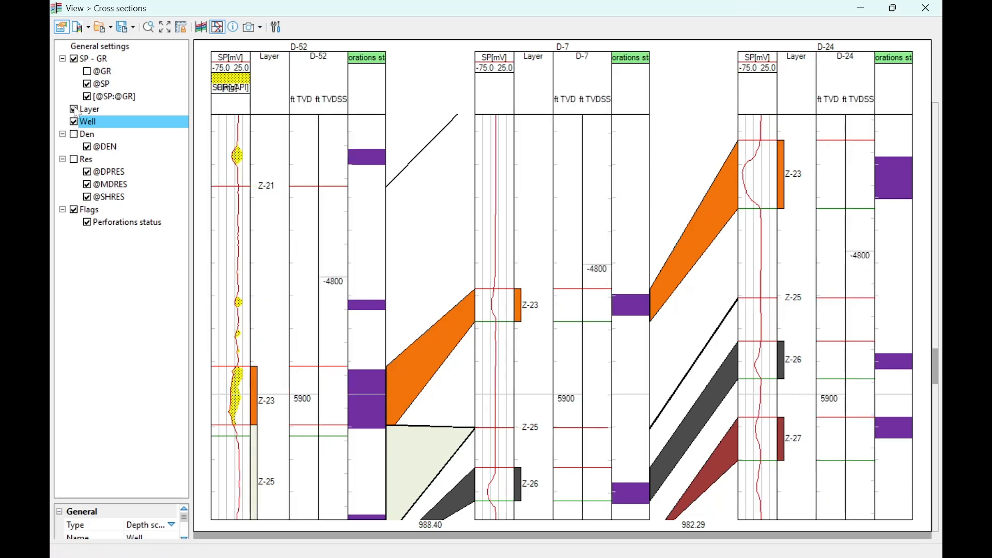
left_click(73, 58)
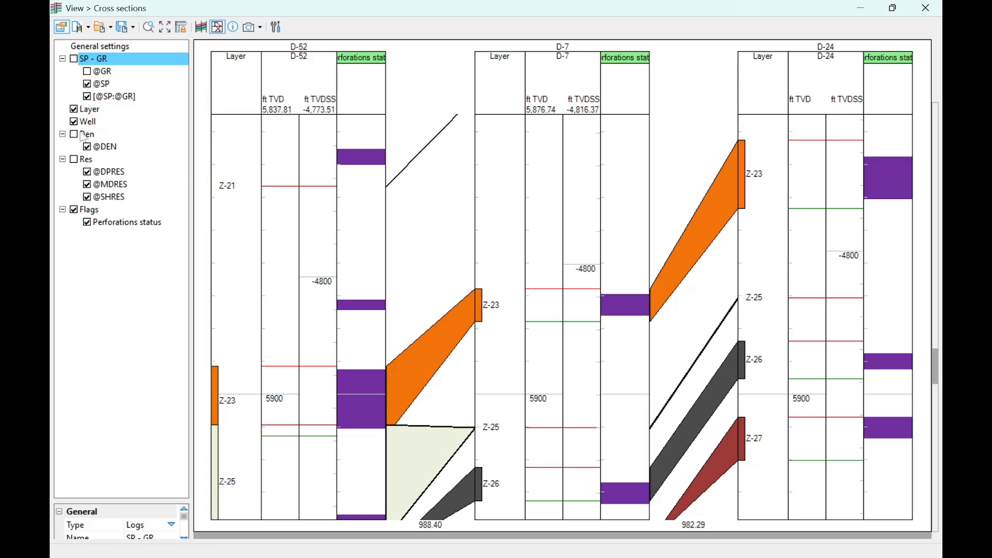
left_click(73, 58)
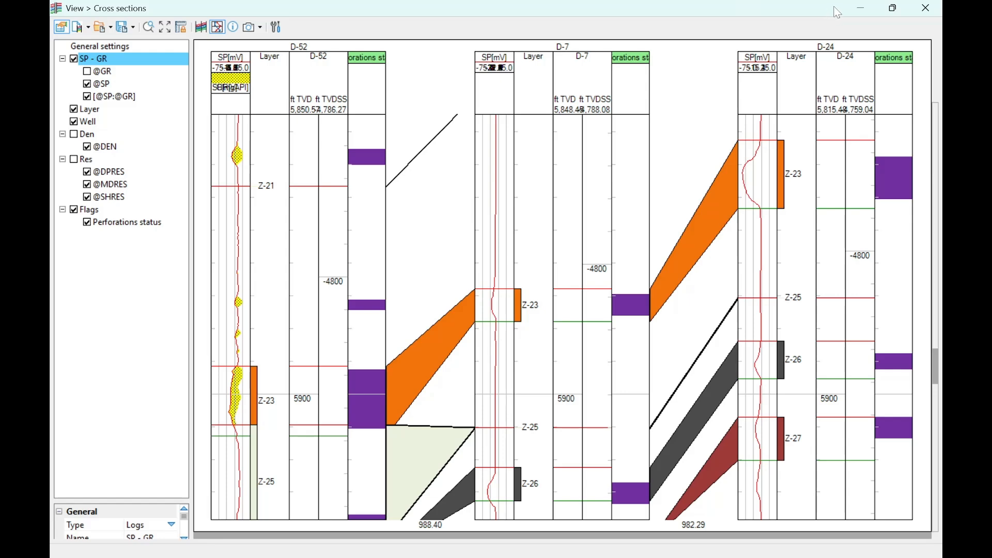
Close the cross section and open the petrophysical data for editing.
left_click(926, 8)
left_click(103, 23)
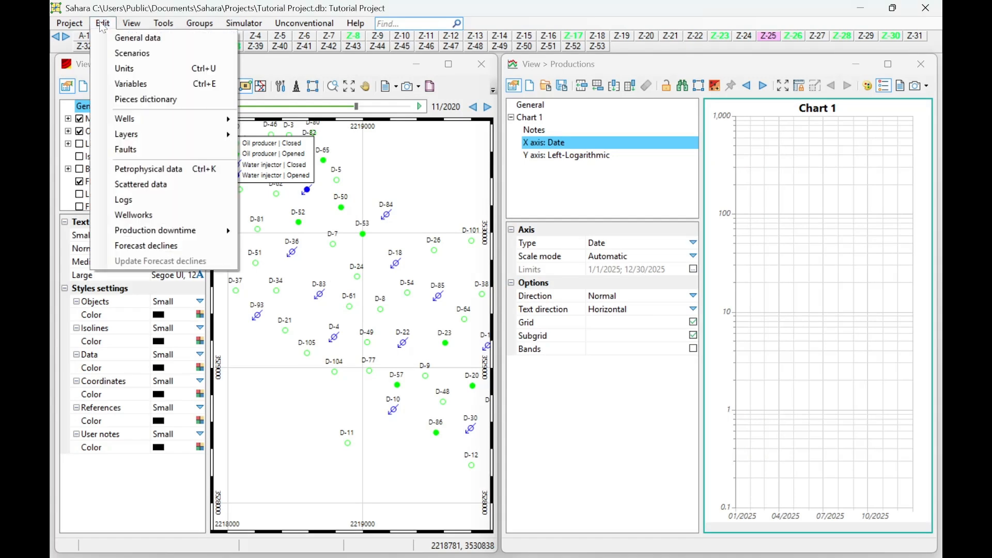
left_click(136, 169)
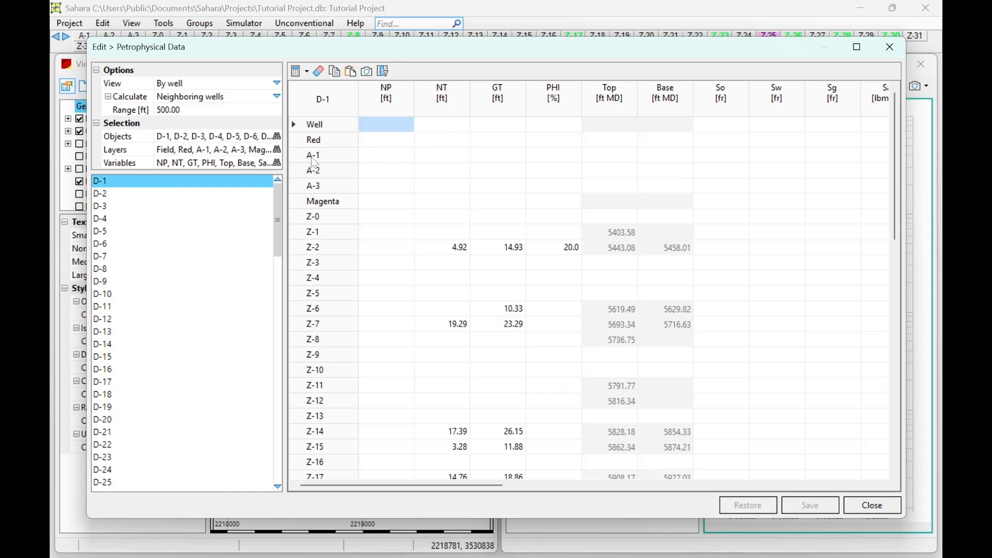
Limit the layer selection of the petrophysical data to Z-23 only.
left_click(277, 149)
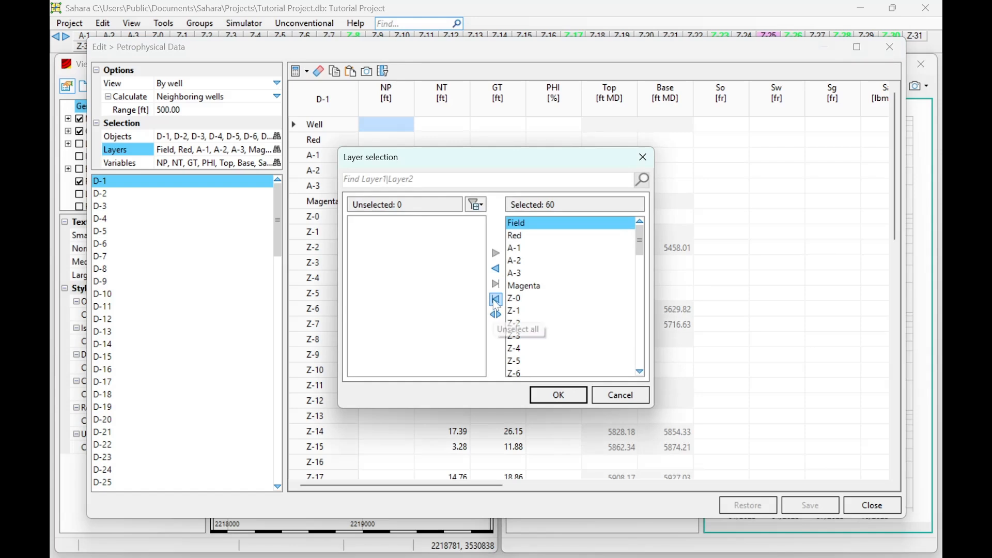
left_click(495, 299)
left_click(380, 310)
scroll(371, 338, "down", 4)
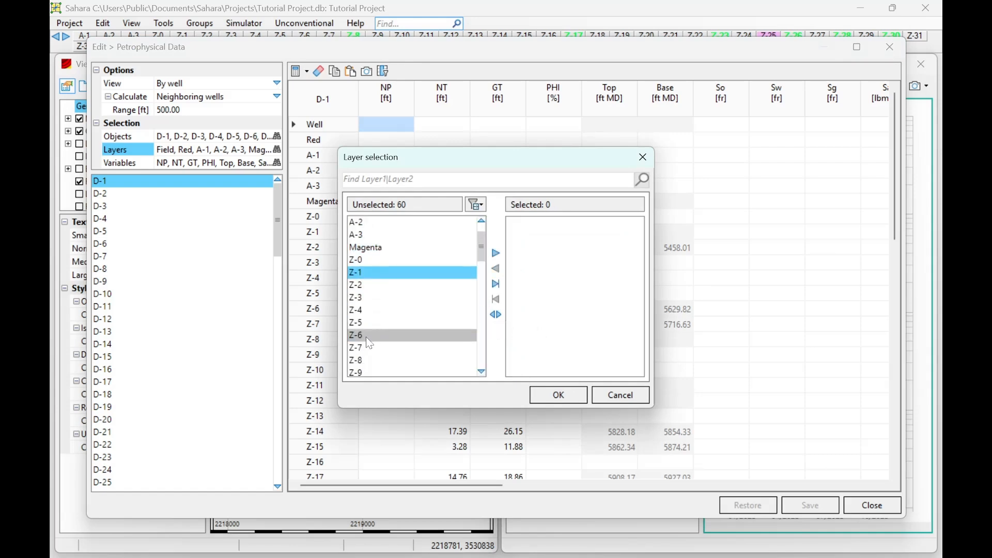
scroll(372, 342, "down", 3)
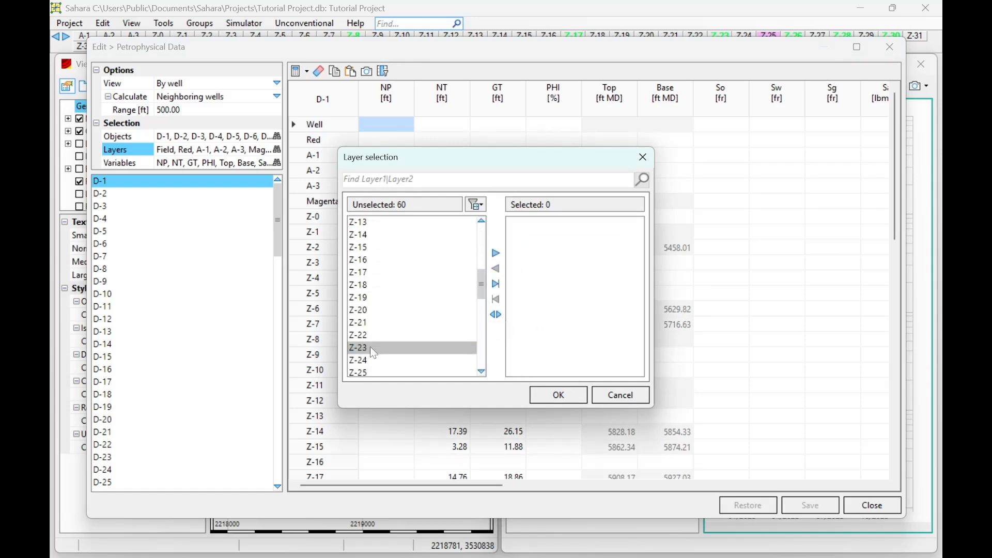
double_click(374, 349)
left_click(537, 399)
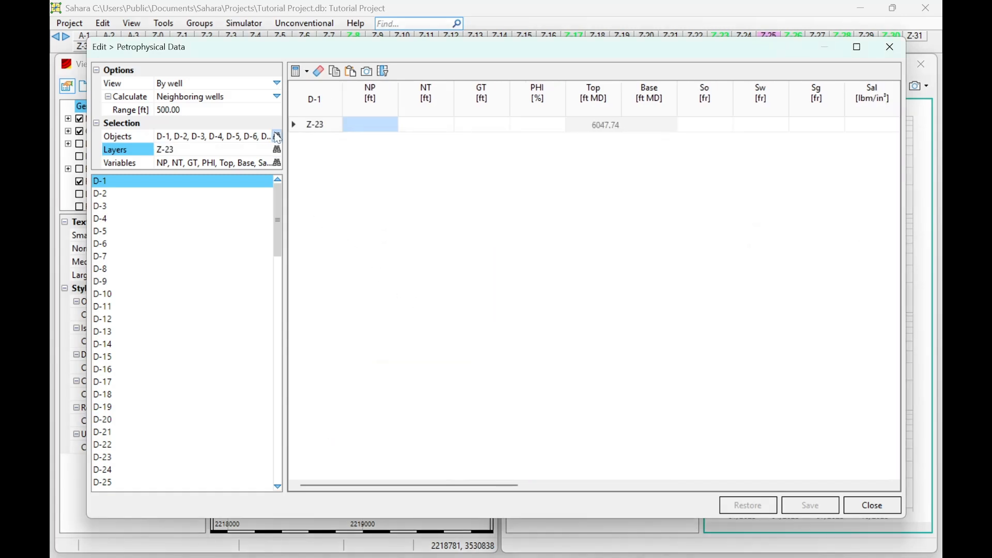
Limit the well selection of the petrophysical data to D-7 only.
left_click(278, 137)
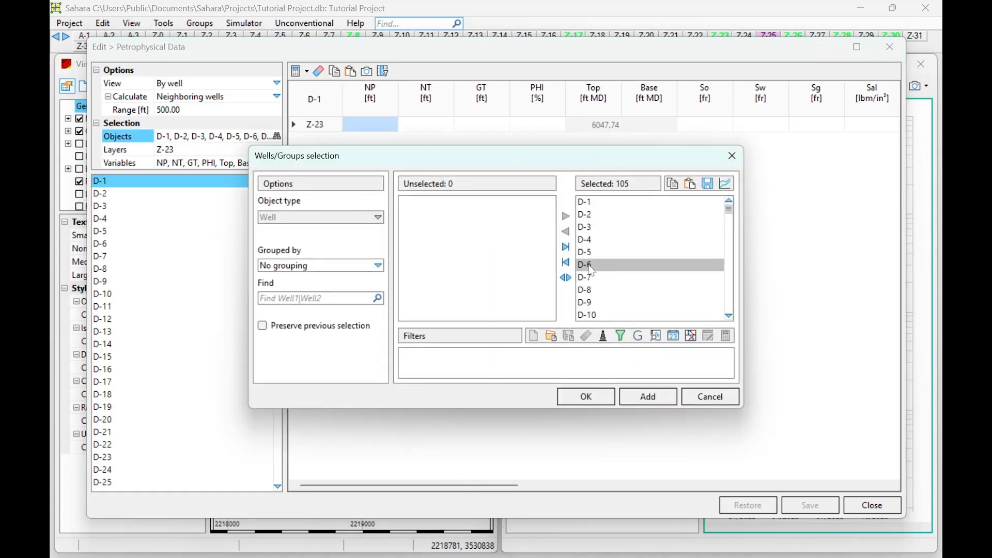
left_click(565, 263)
double_click(444, 277)
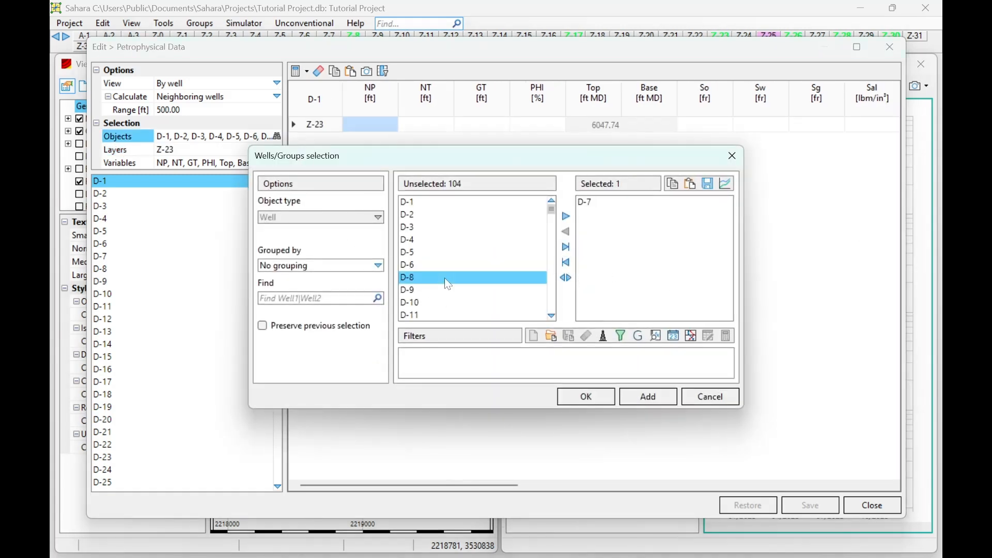
left_click(569, 398)
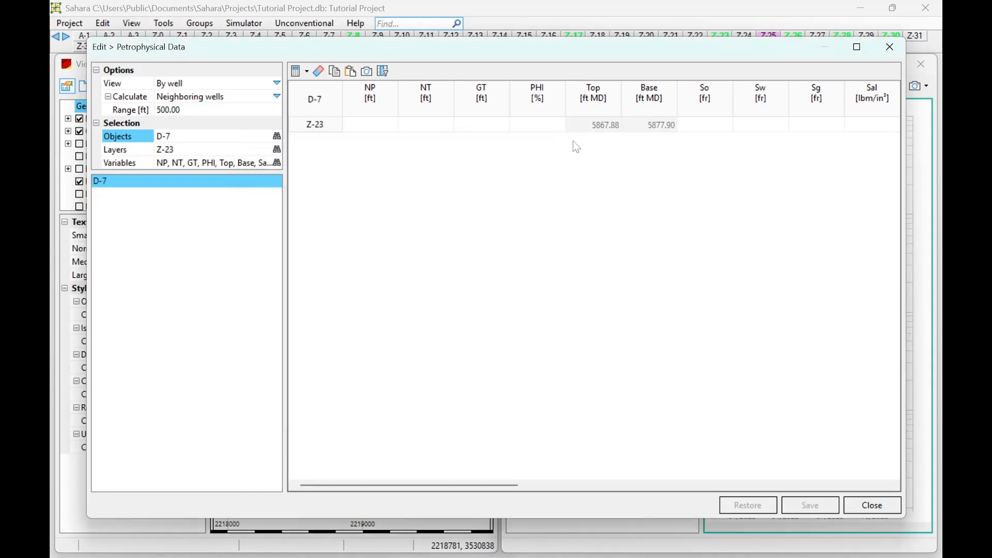
Examine the Top and Base depths and the NT, GT and PHI cells of layer Z-23 in well D-7.
left_click(611, 130)
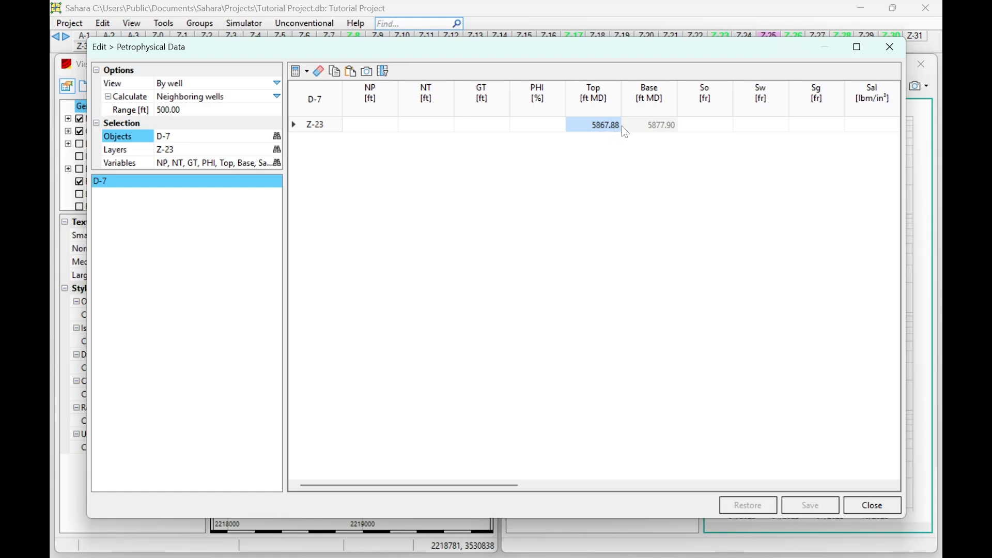
left_click(654, 131)
left_click(606, 128)
left_click(644, 129)
left_click(615, 129)
left_click(640, 129)
left_click(615, 128)
left_click(639, 130)
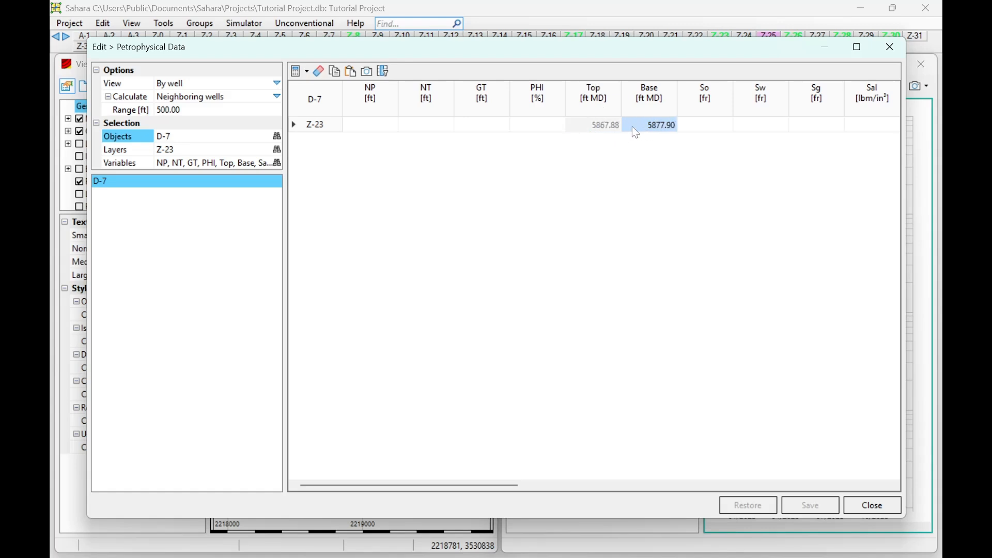
left_click(543, 127)
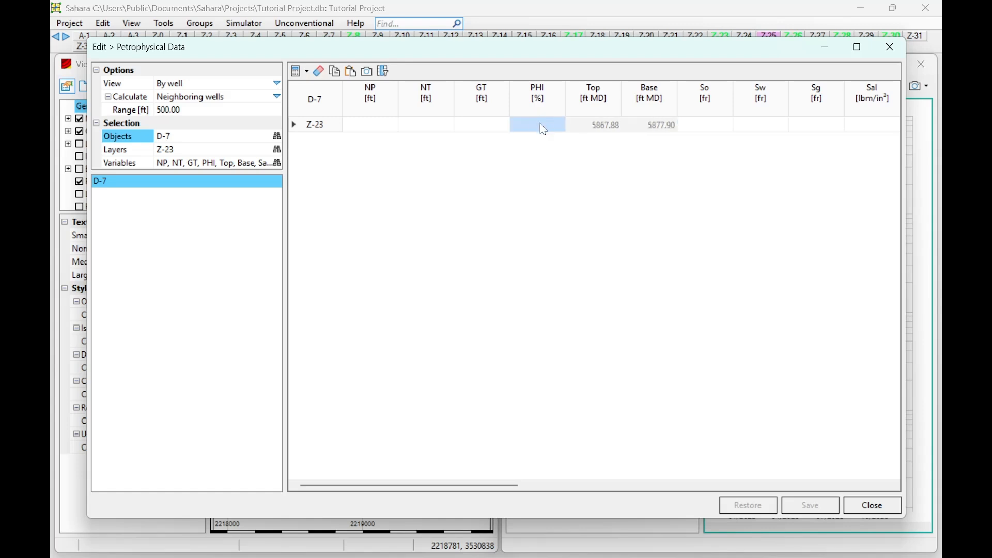
left_click_drag(543, 128, 427, 128)
left_click(427, 127)
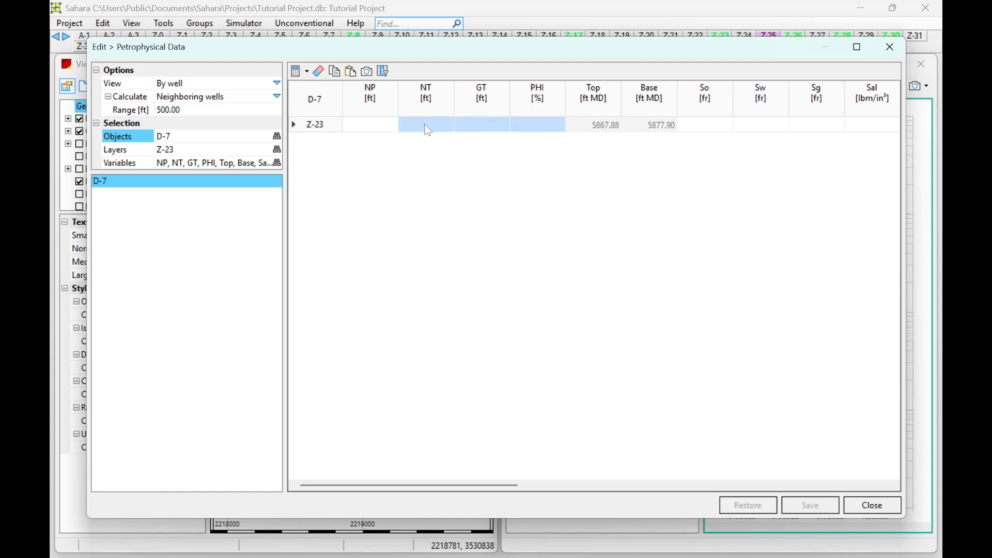
left_click(476, 125)
left_click(545, 124)
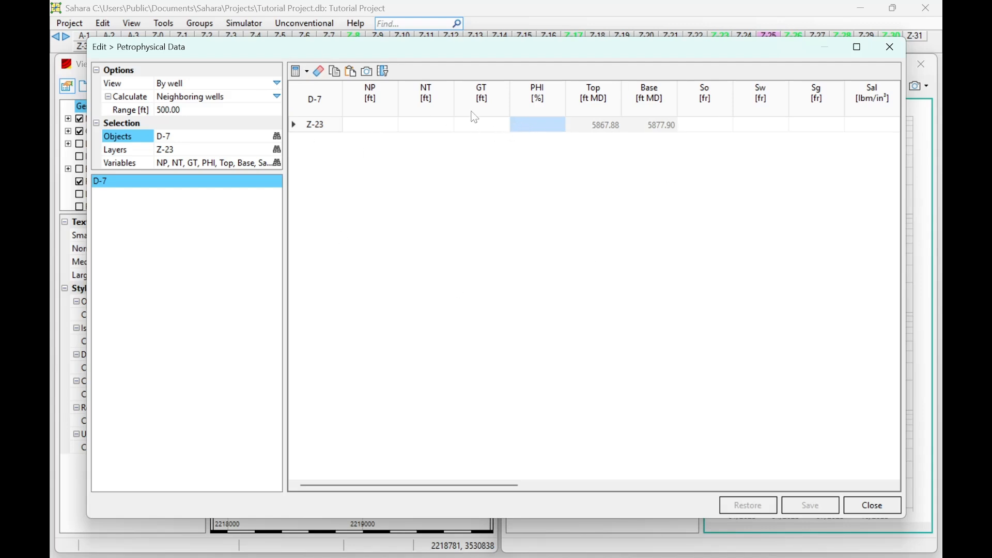
Review the available calculation methods for petrophysical data, keeping Neighboring wells selected.
left_click(277, 97)
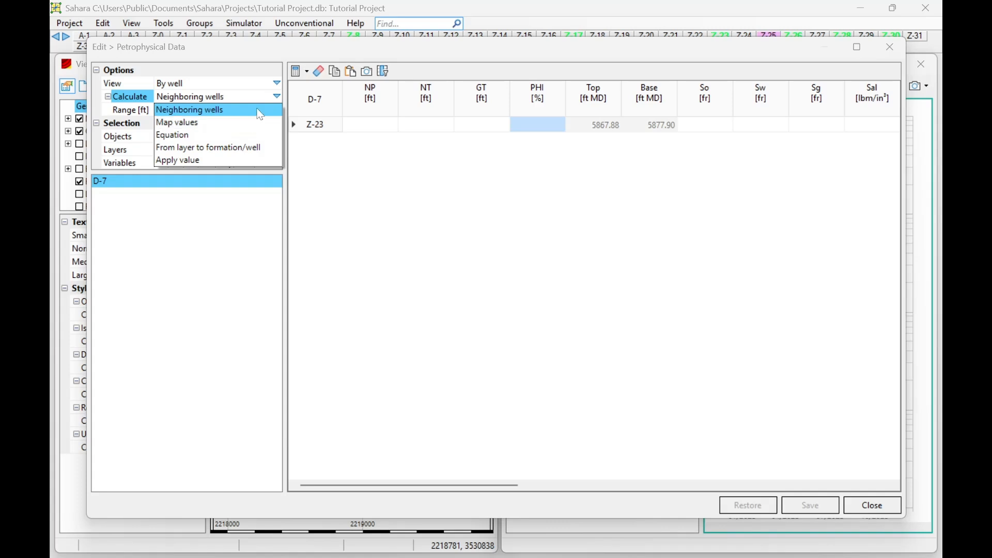
left_click(259, 110)
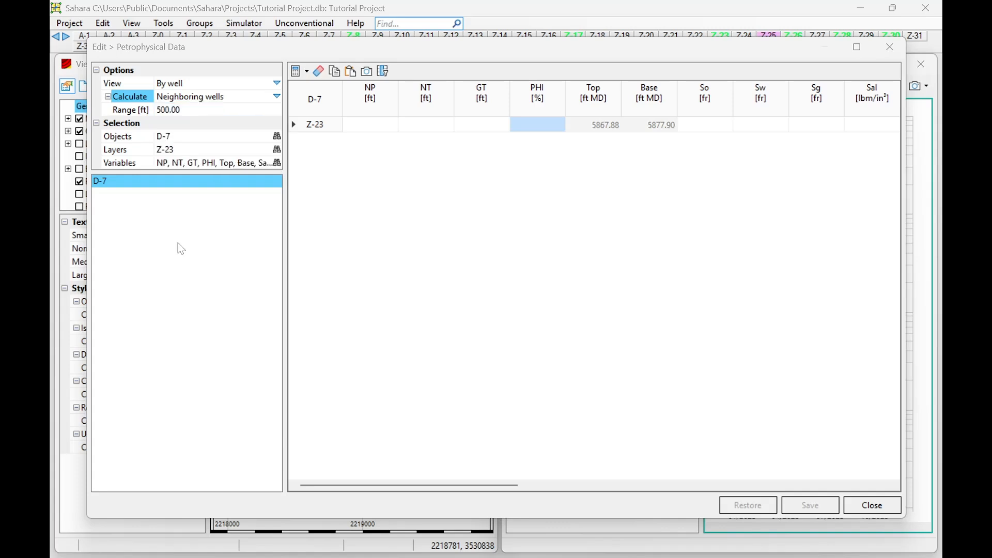
left_click(278, 98)
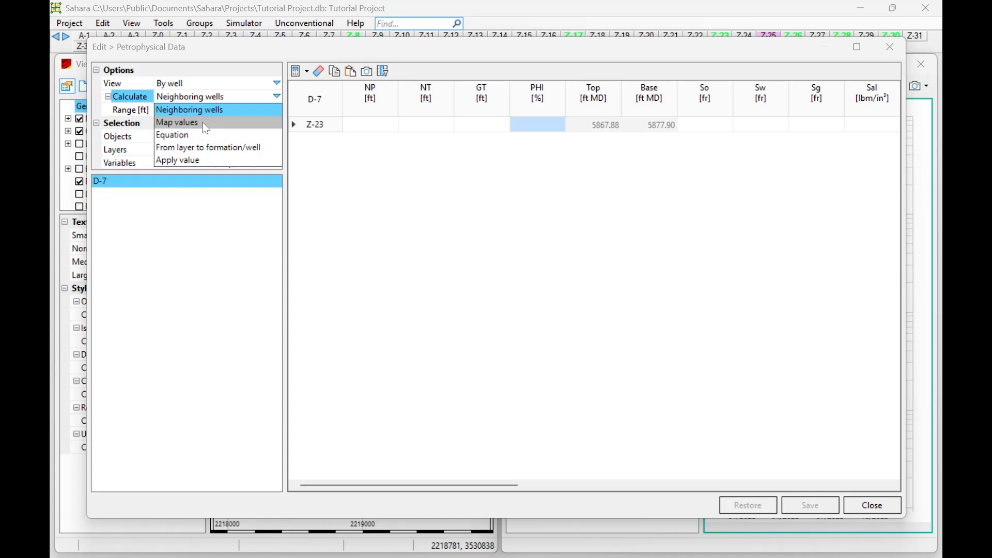
key("Escape")
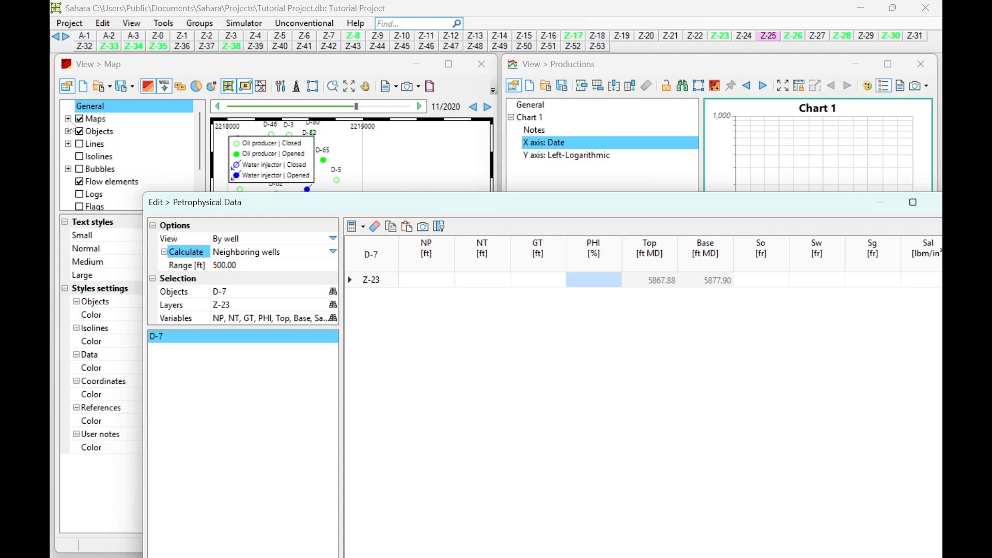
Close the petrophysical data and display the Net Thickness map in the maximized map view.
left_click_drag(862, 202, 666, 236)
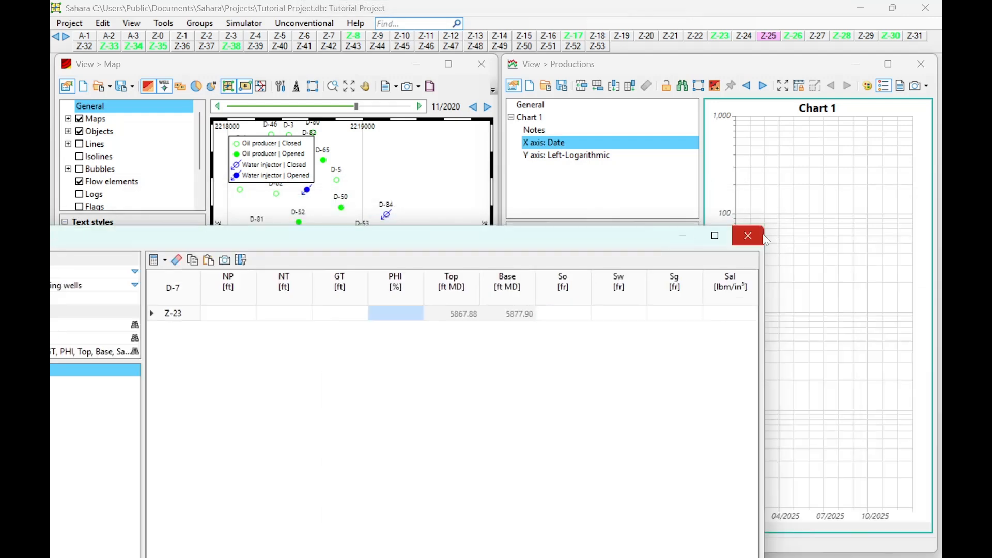
left_click(762, 236)
left_click(448, 64)
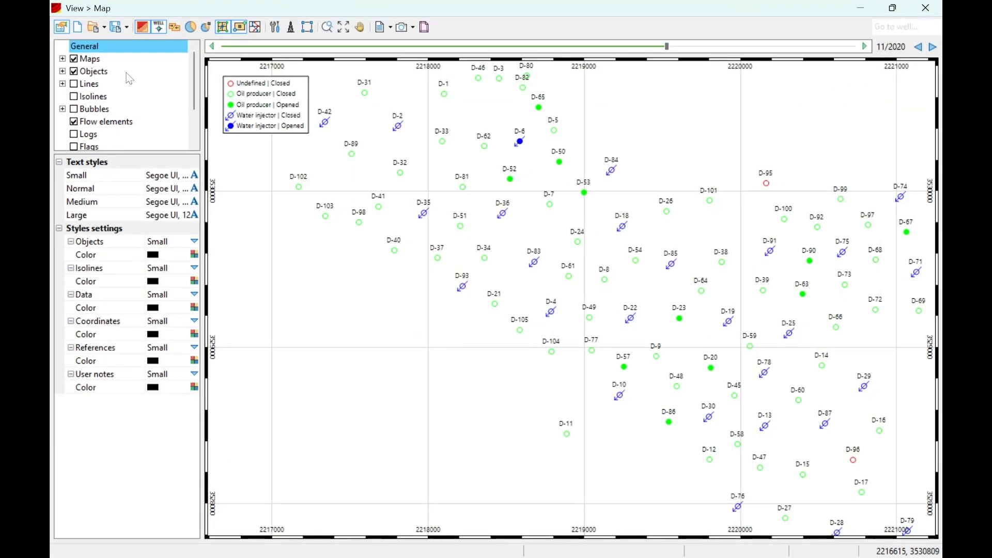
left_click(62, 58)
left_click(87, 70)
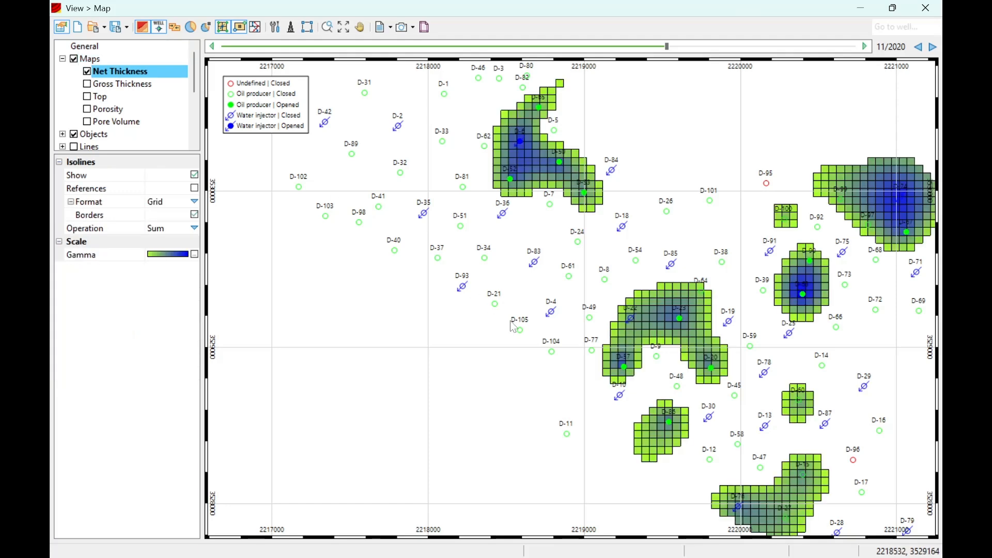
Switch the active layer to Z-23 and show its Net Thickness map in the maximized map view.
scroll(509, 321, "down", 2)
left_click_drag(510, 321, 463, 315)
left_click_drag(371, 3, 365, 94)
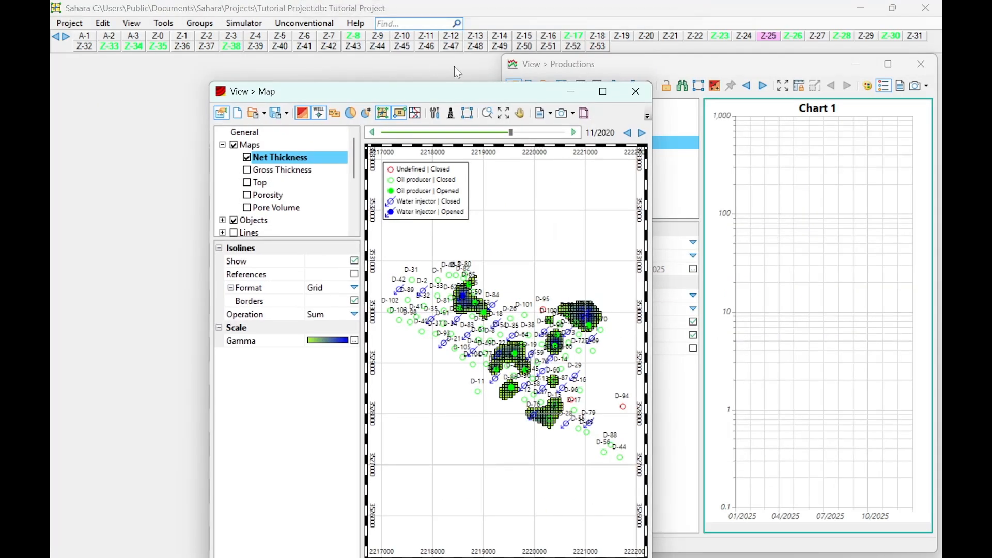
double_click(469, 99)
scroll(500, 223, "up", 1)
scroll(493, 216, "up", 1)
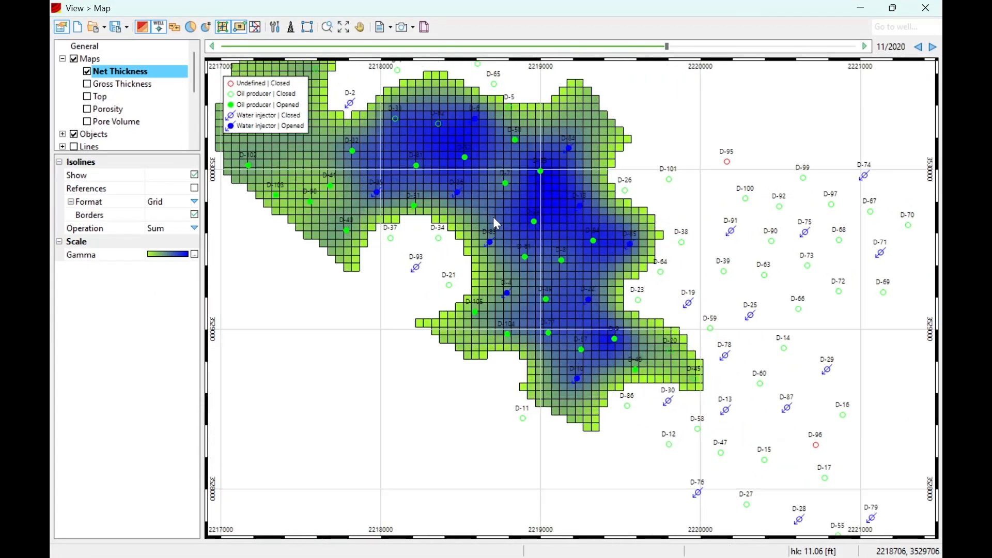
left_click_drag(493, 216, 489, 242)
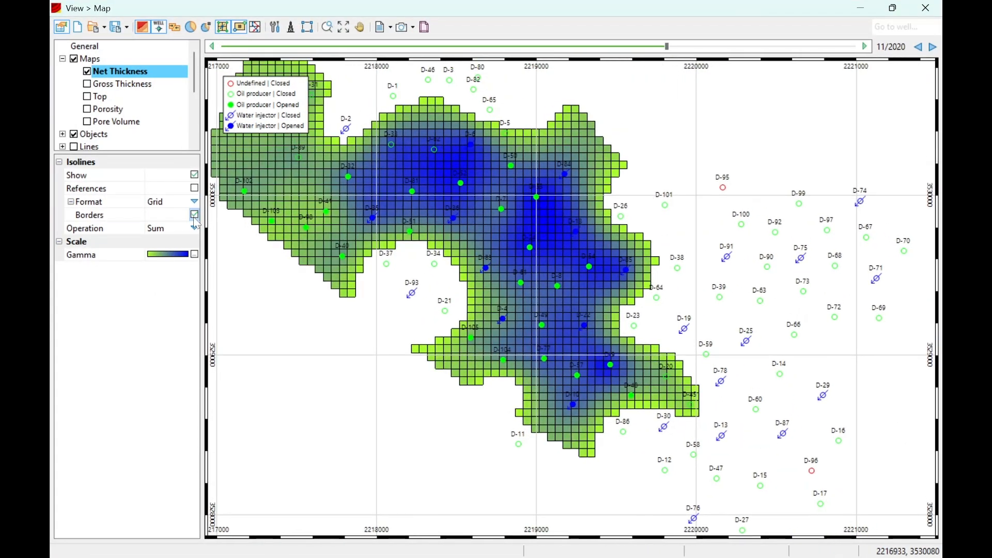
Turn off the grid cell borders of the Net Thickness map.
left_click(194, 215)
scroll(472, 203, "up", 1)
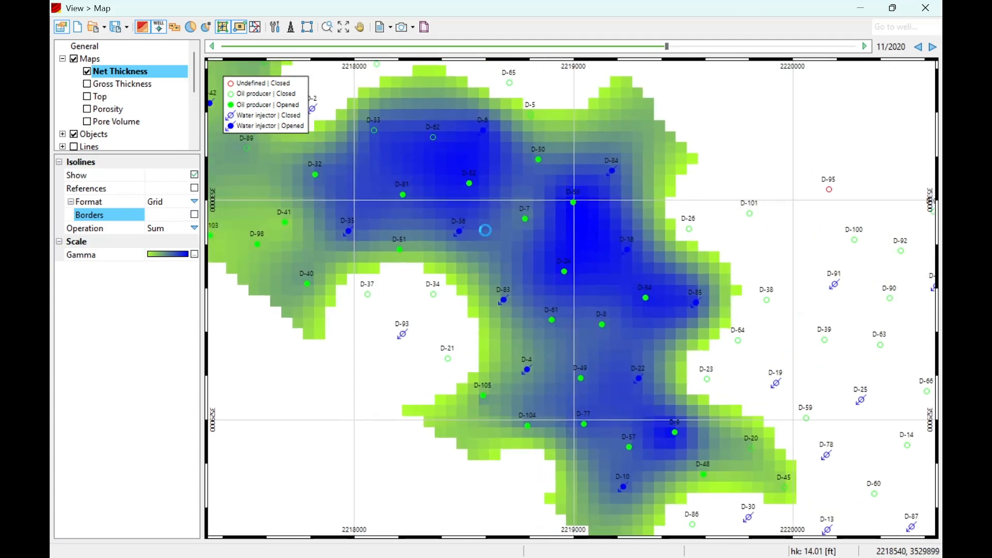
scroll(488, 236, "down", 1)
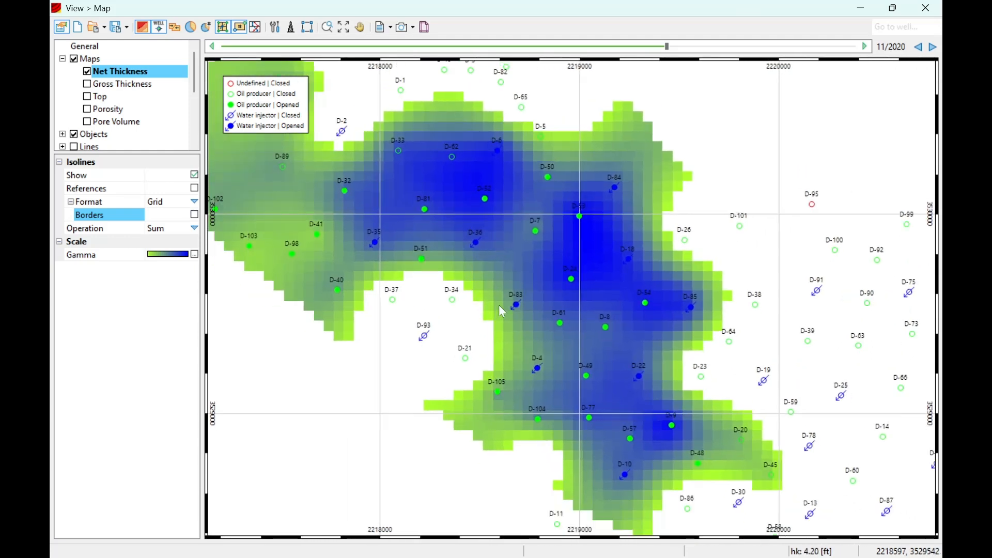
scroll(526, 243, "down", 1)
scroll(532, 235, "down", 1)
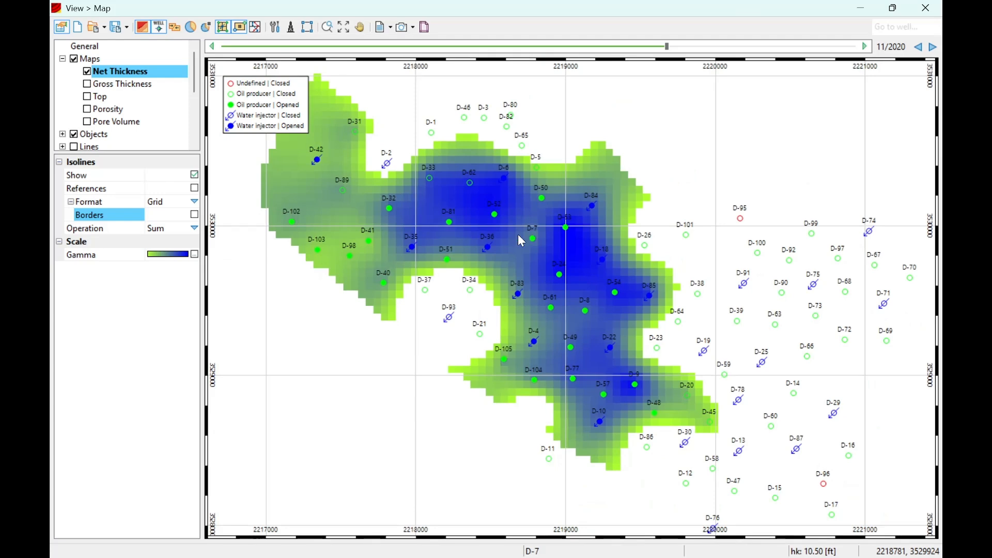
Display the Gross Thickness, Top and Porosity maps of layer Z-23 in turn, and restore the map window to its smaller size.
left_click(86, 83)
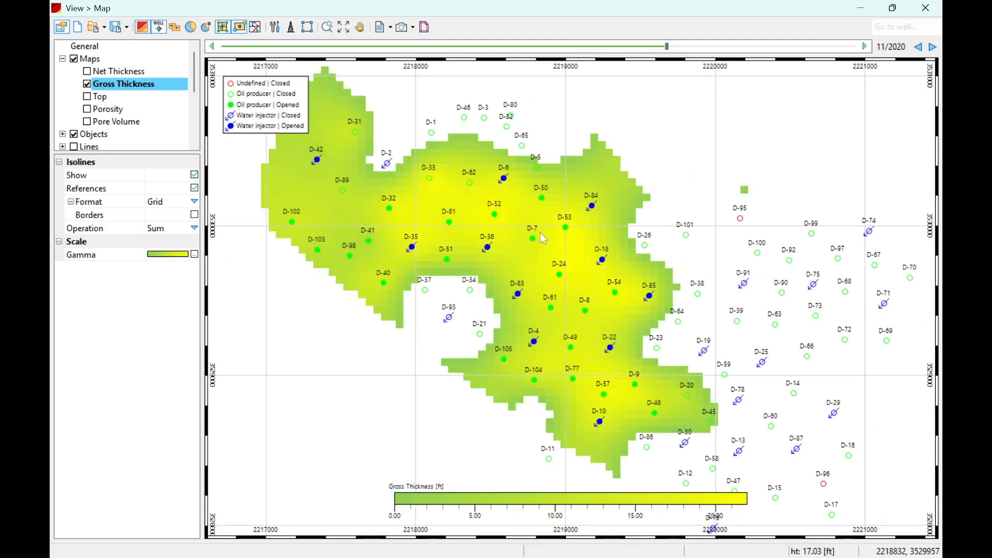
key("Down")
key("Down")
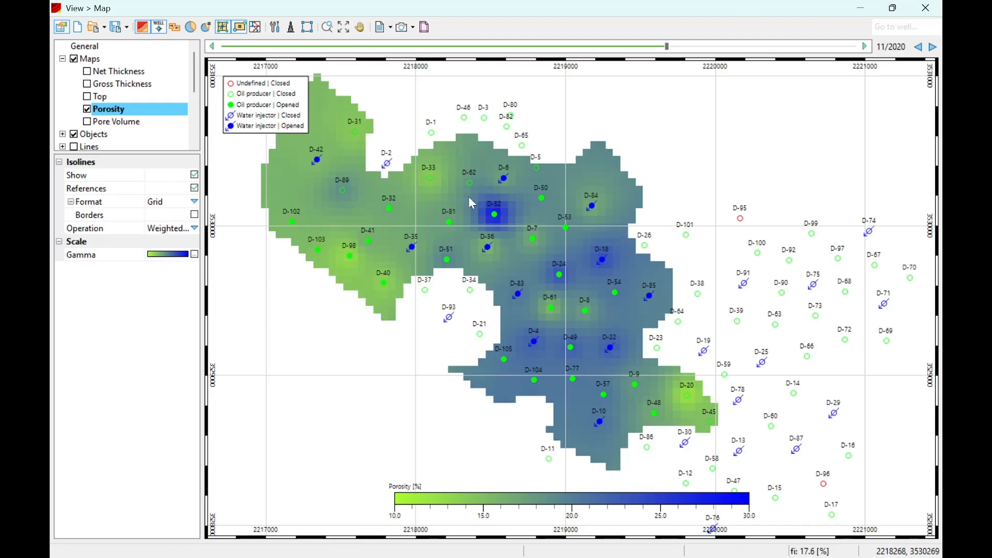
left_click_drag(777, 7, 715, 76)
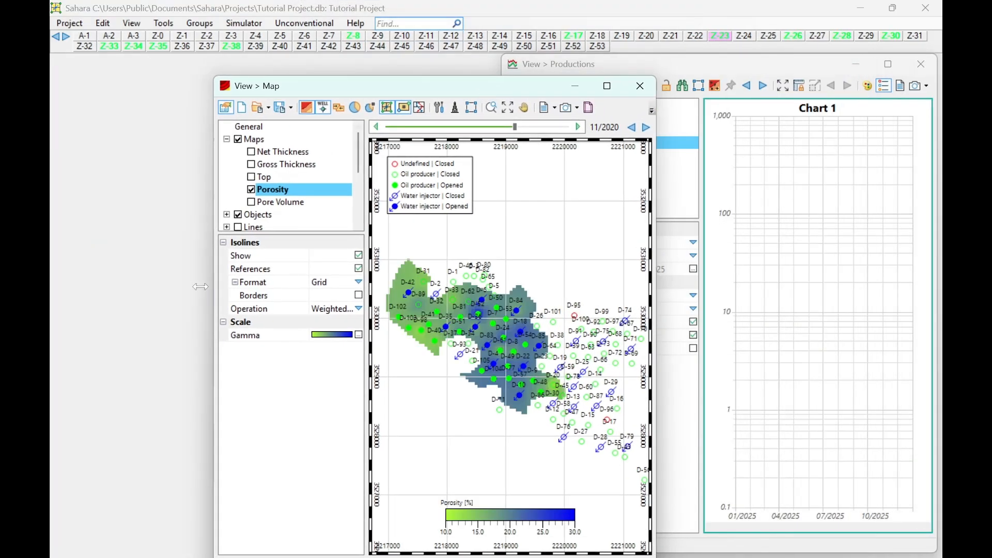
Open the petrophysical data of well D-7 for layer Z-23 and set the calculation method to Map values.
double_click(84, 339)
left_click(103, 23)
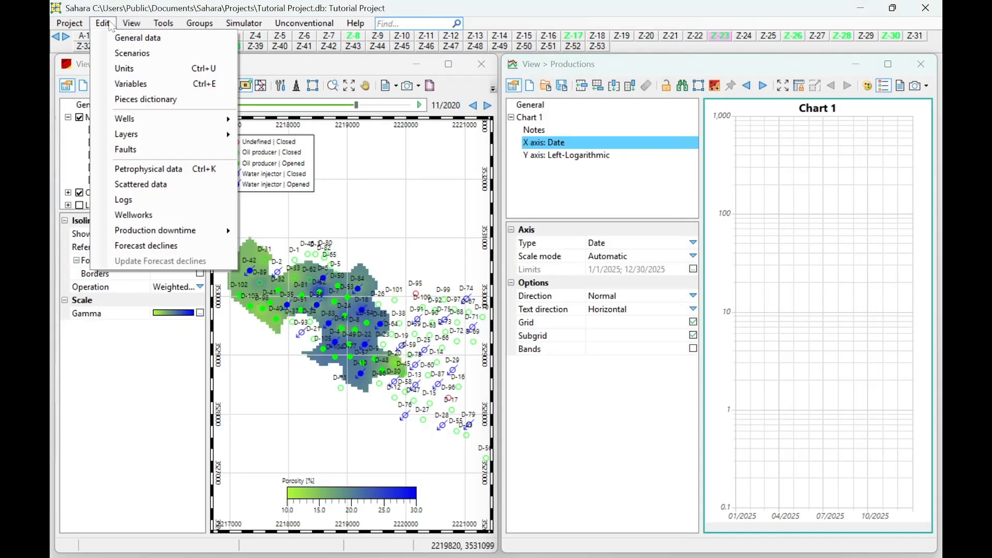
left_click(136, 166)
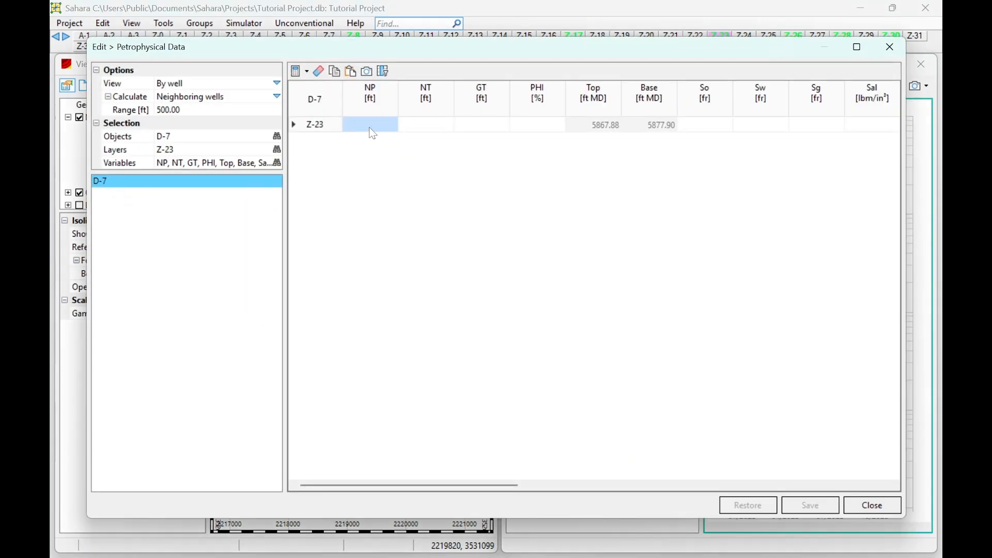
left_click(409, 129)
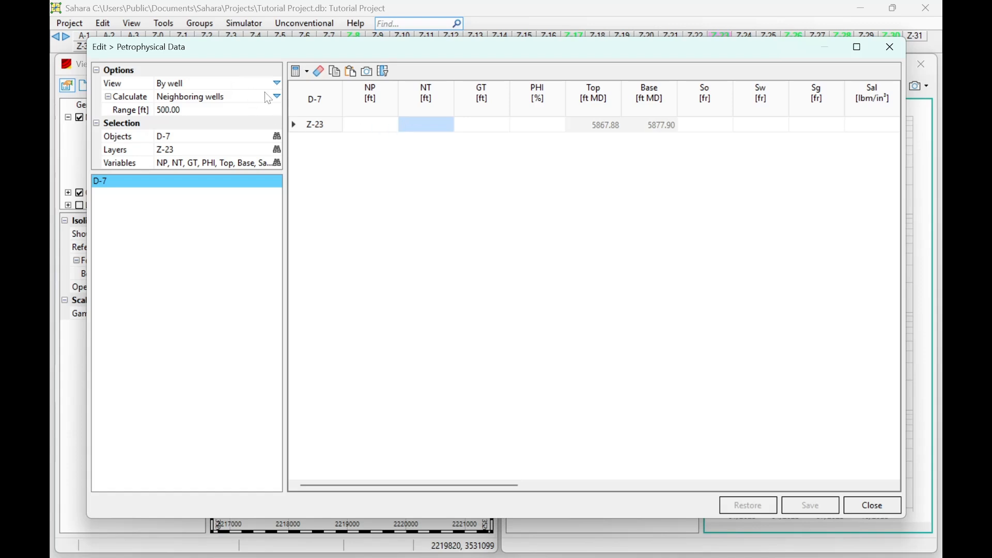
left_click(265, 96)
left_click(248, 122)
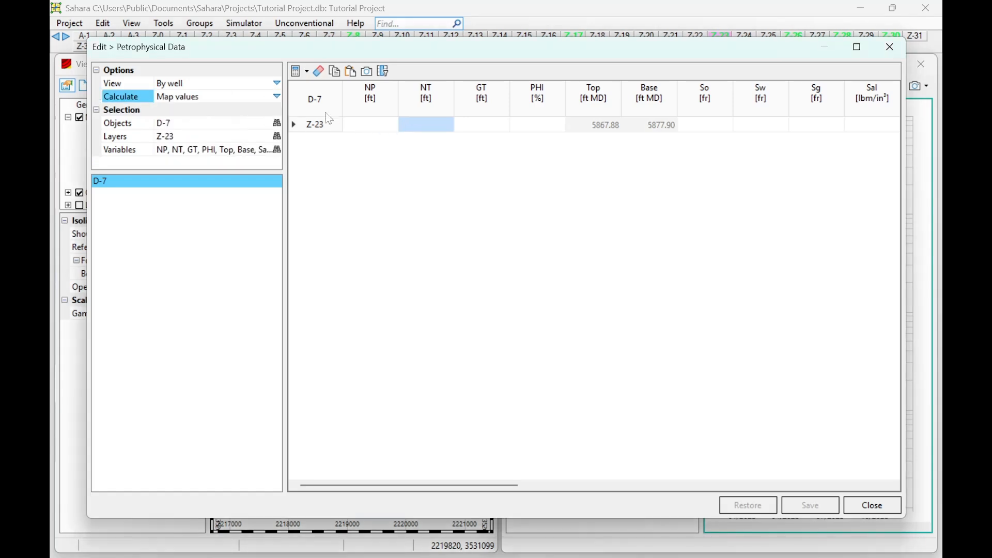
left_click(479, 128)
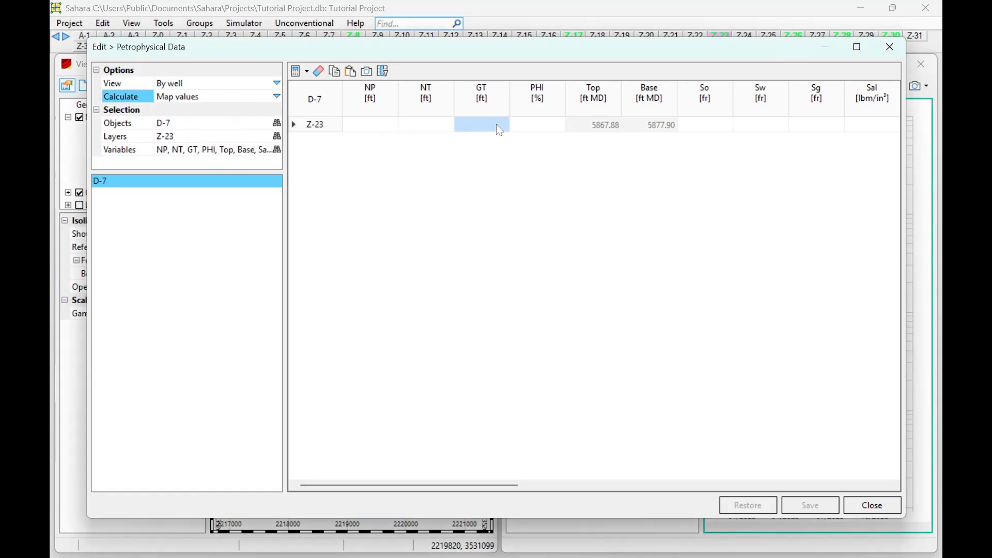
Switch the calculation method to Equation and check the equations offered for the NP, NT and GT variables.
left_click(277, 96)
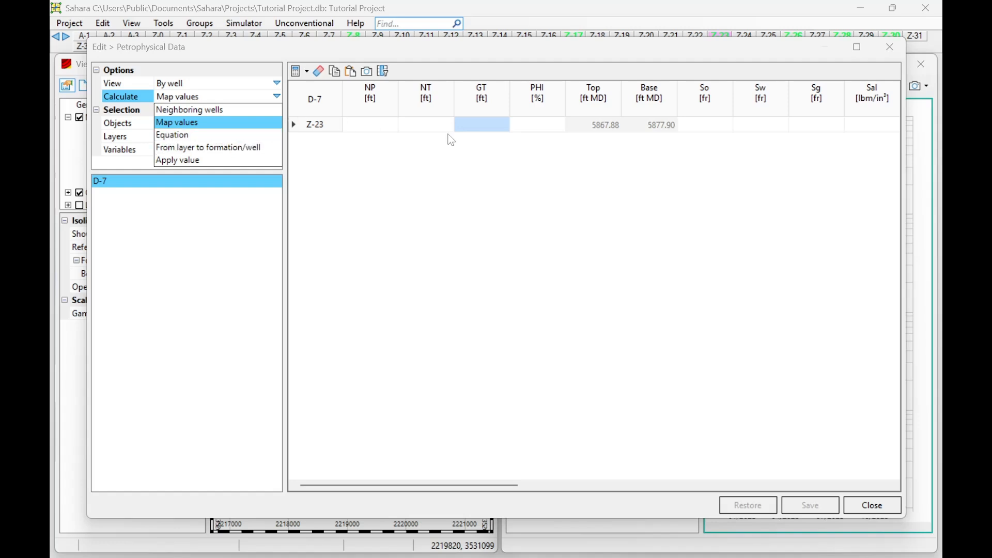
left_click(223, 136)
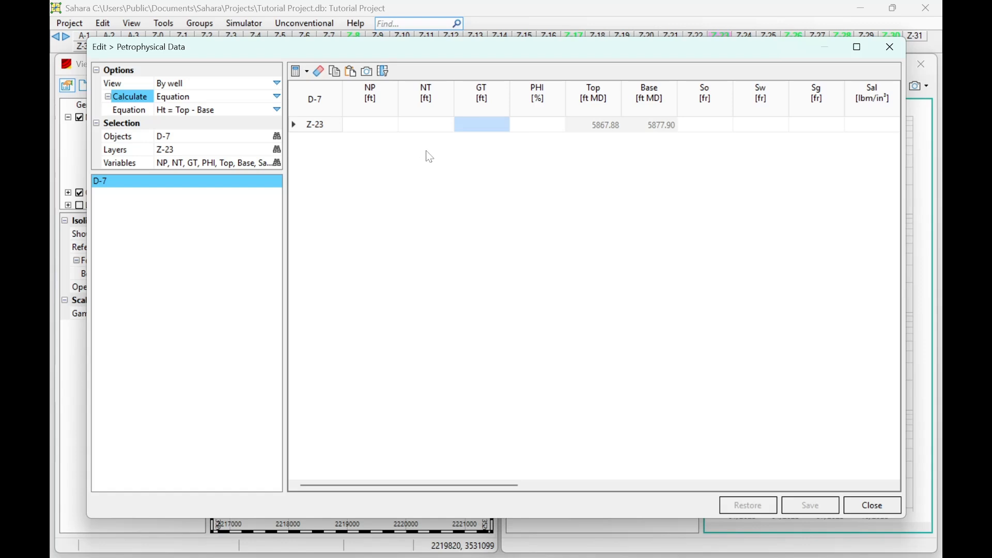
left_click(364, 127)
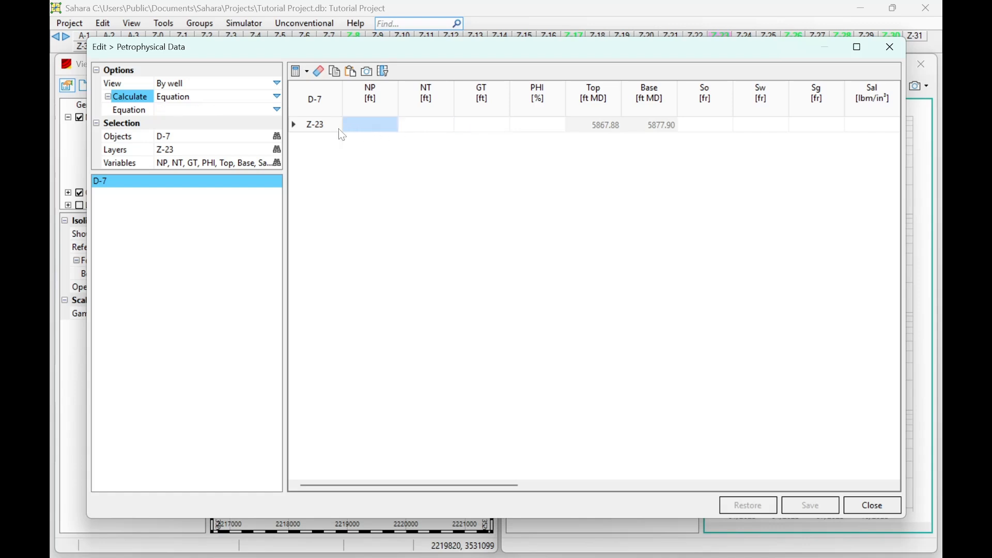
left_click(278, 111)
left_click(278, 111)
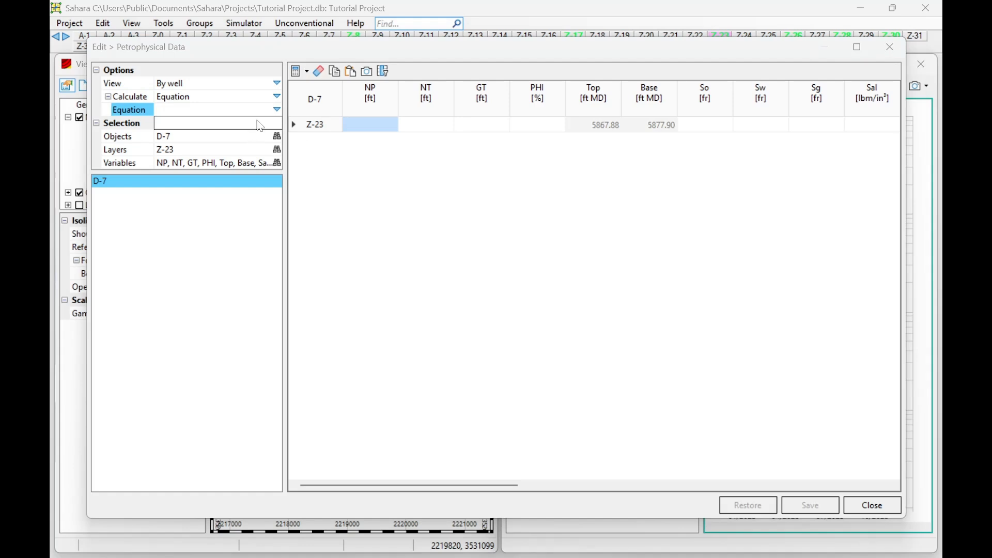
left_click(410, 122)
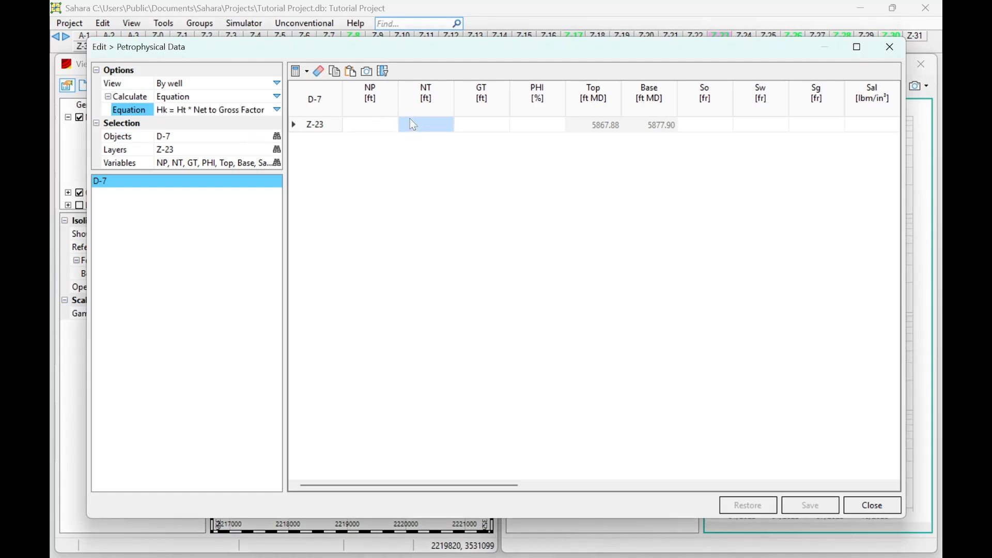
left_click(278, 111)
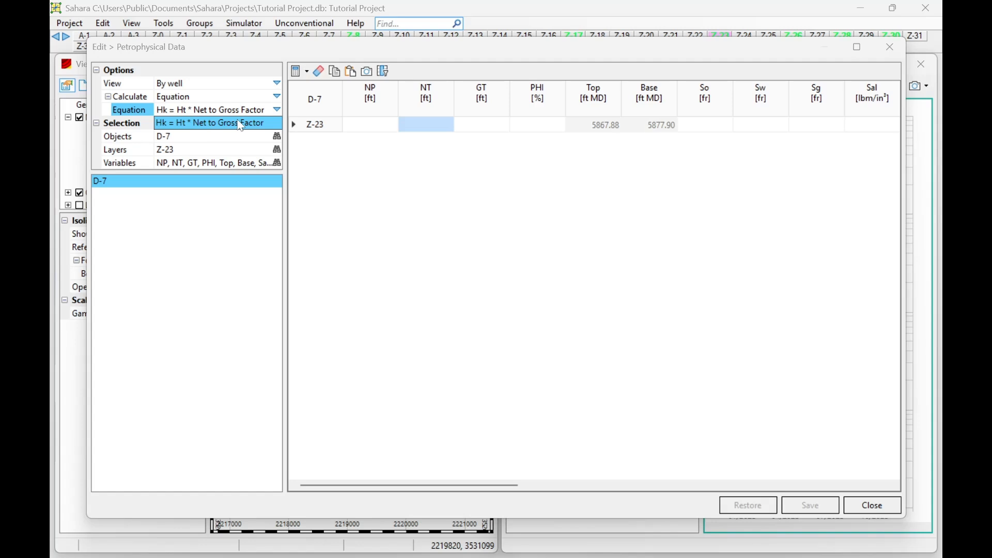
left_click(472, 124)
left_click(277, 110)
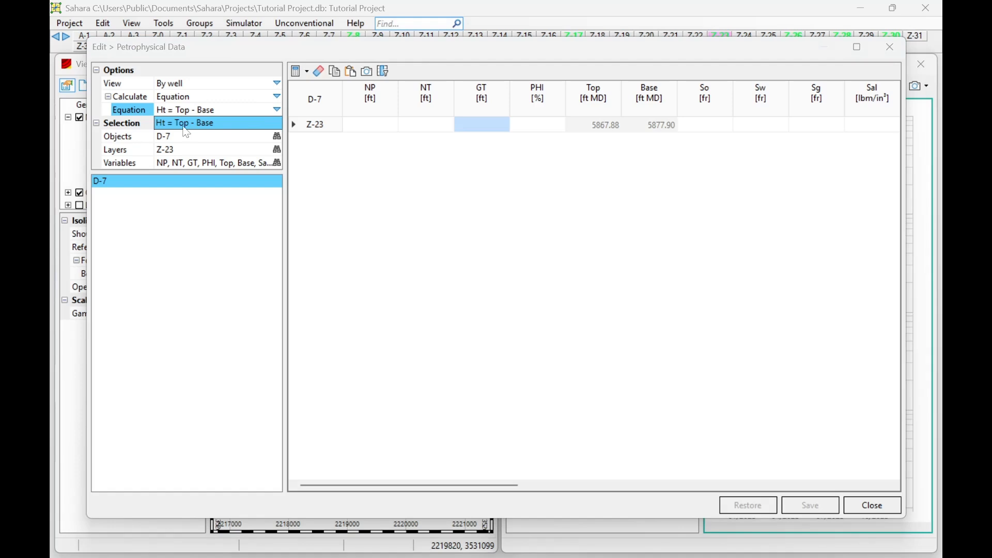
Check the equations offered for the Top, Base and PHI variables of layer Z-23.
left_click(606, 126)
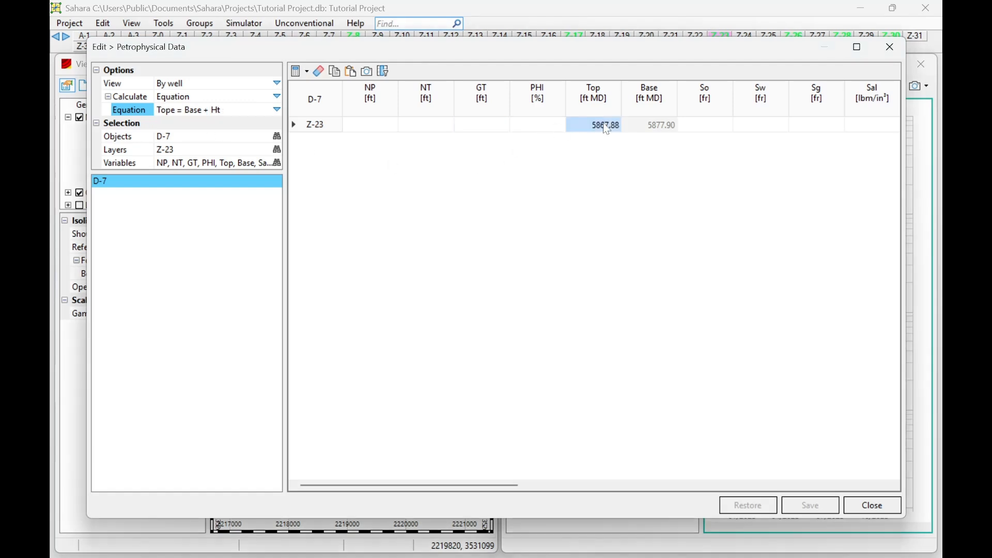
left_click(644, 125)
left_click(614, 126)
left_click(482, 126)
left_click(522, 126)
left_click(277, 110)
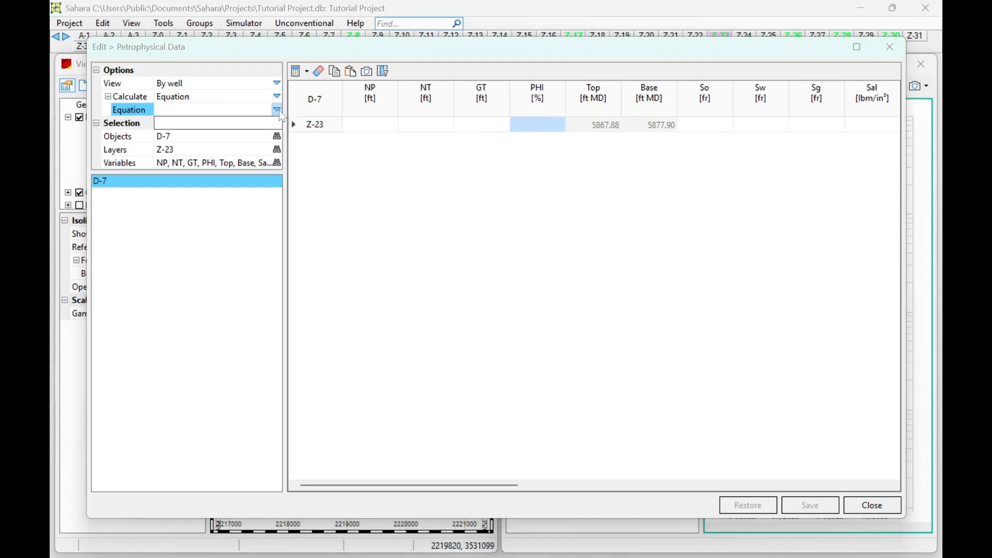
left_click(277, 110)
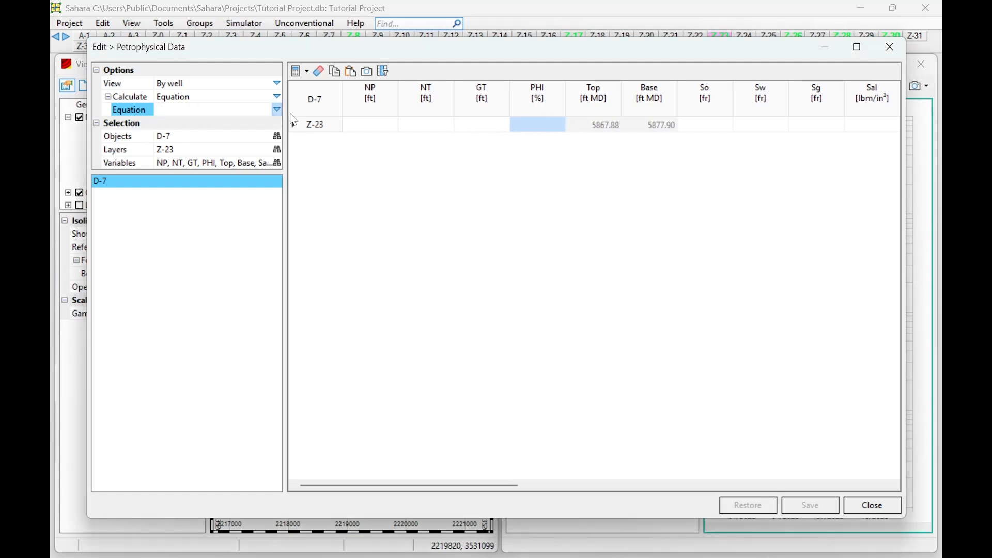
Go through the saturation variables and Base to check their equations, and return to the GT value of layer Z-23.
left_click(707, 127)
key("Right")
key("Right")
key("Left")
key("Left")
key("Left")
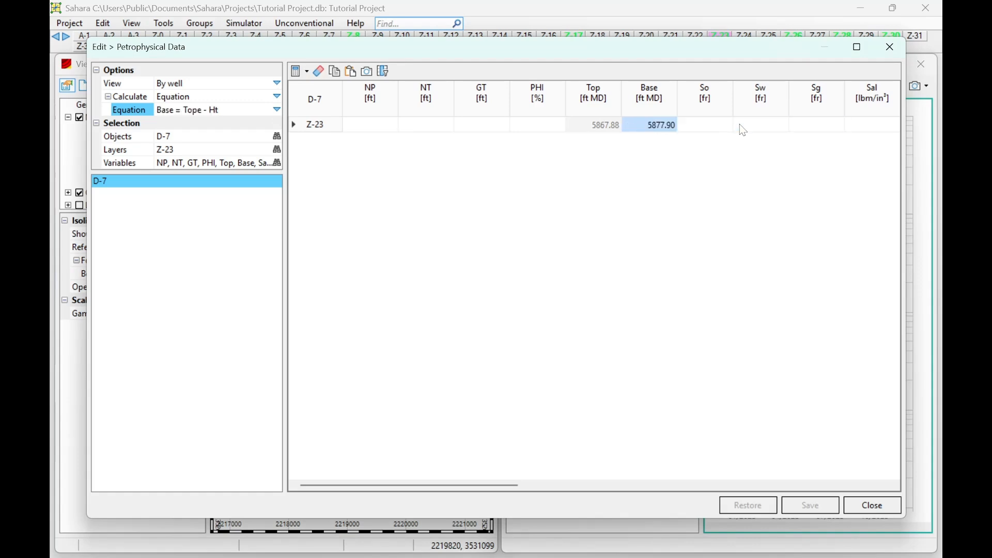
key("Left")
left_click(503, 128)
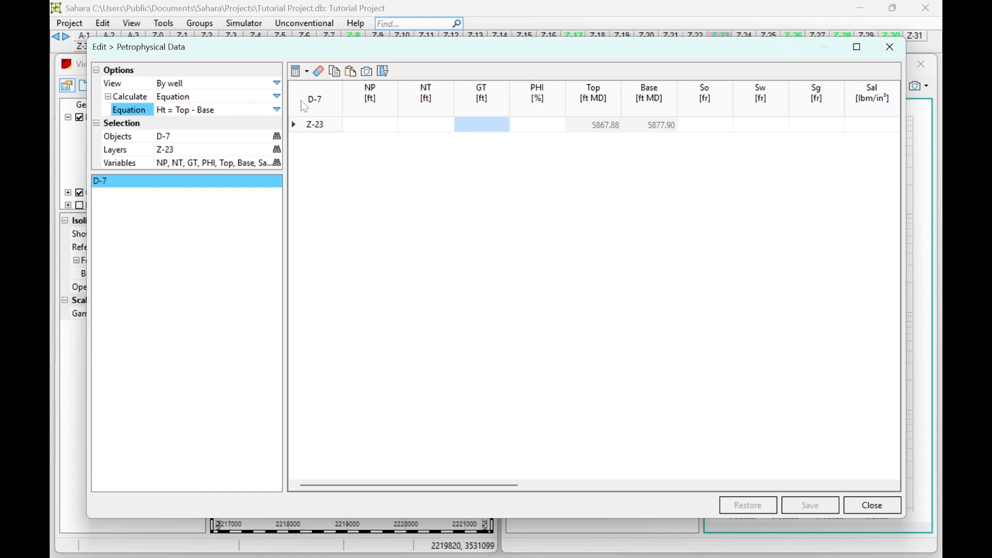
Set the calculation method to From layer to formation/well and select the NP value of layer Z-23.
left_click(281, 97)
left_click(277, 96)
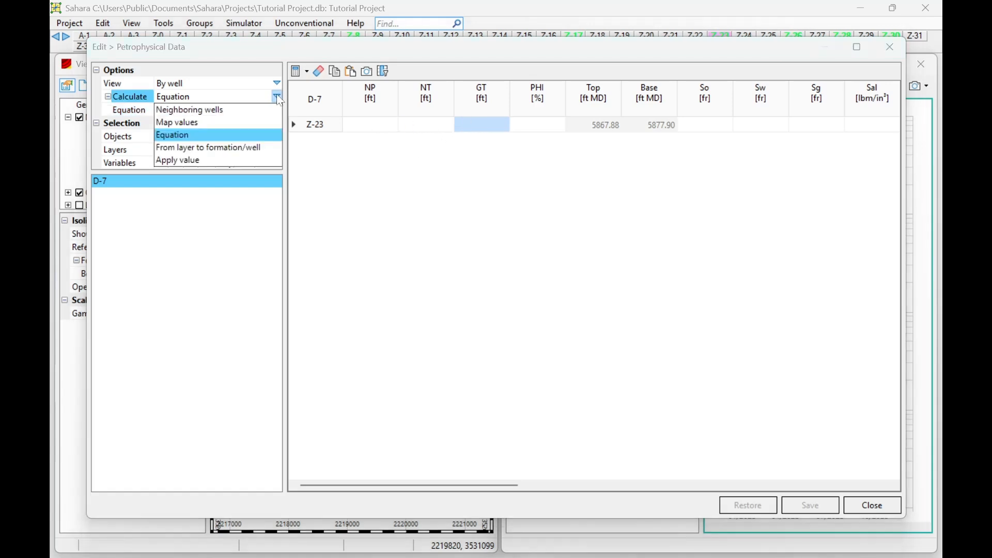
left_click(242, 148)
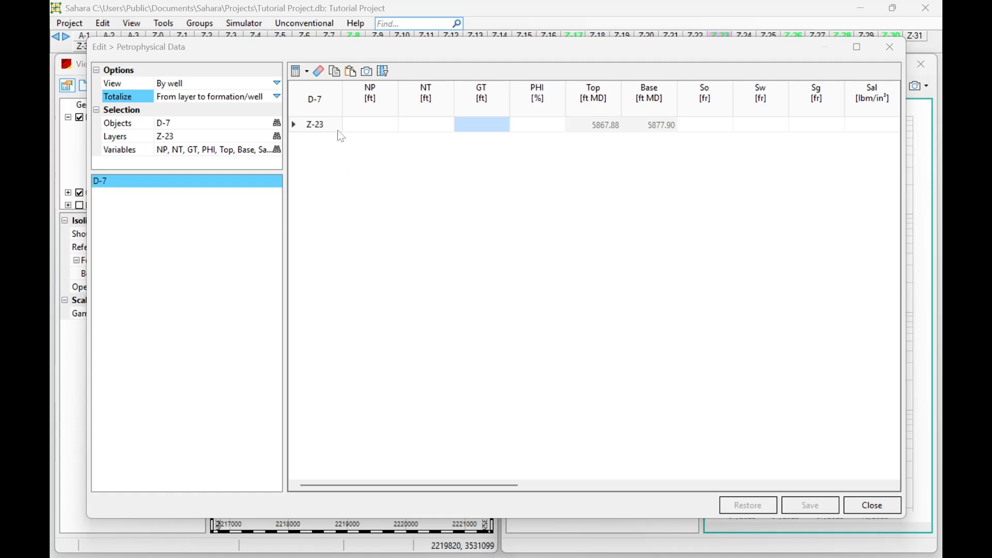
left_click(314, 120)
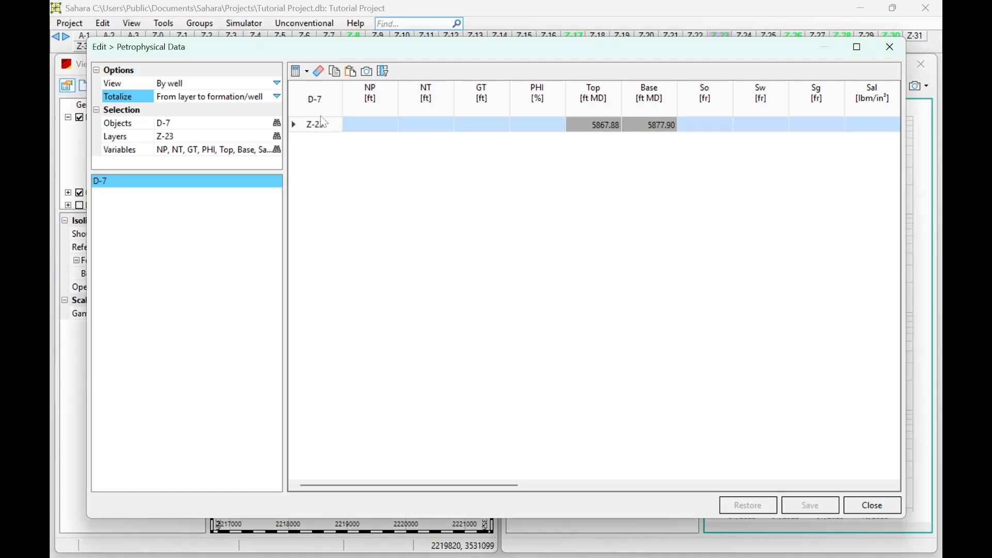
left_click(373, 136)
left_click(368, 126)
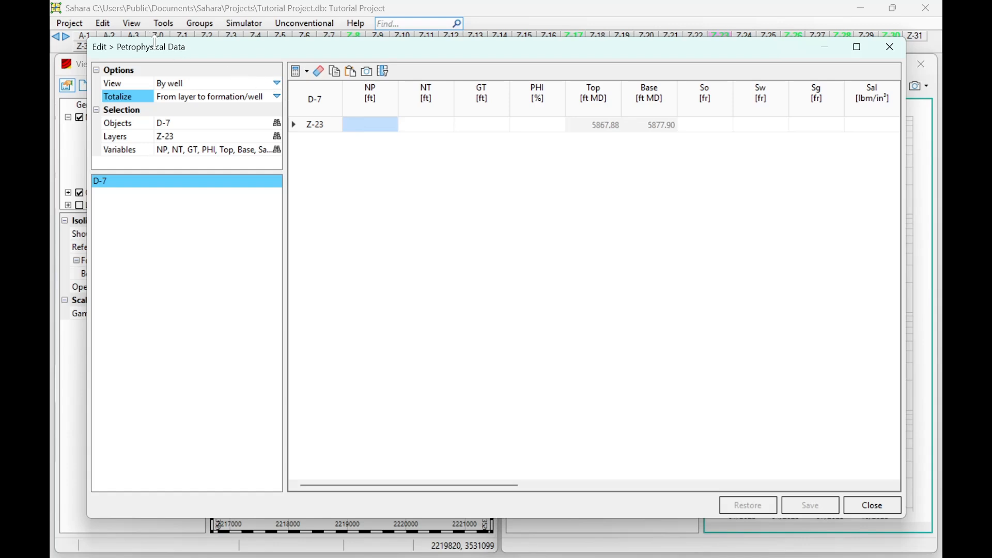
Examine the Field, Red and Magenta levels and the individual layers in the layer selection, and close it without changes.
left_click(277, 136)
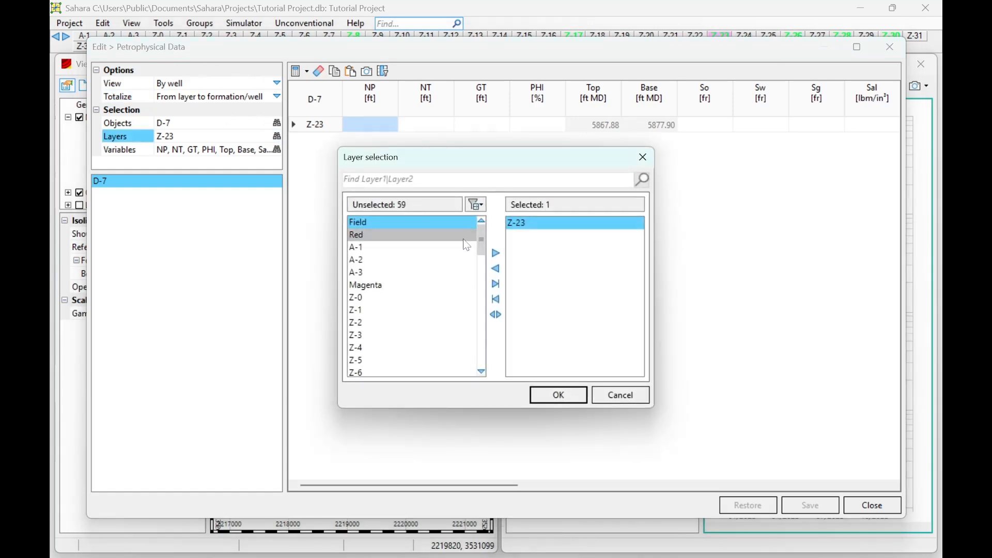
left_click(383, 289)
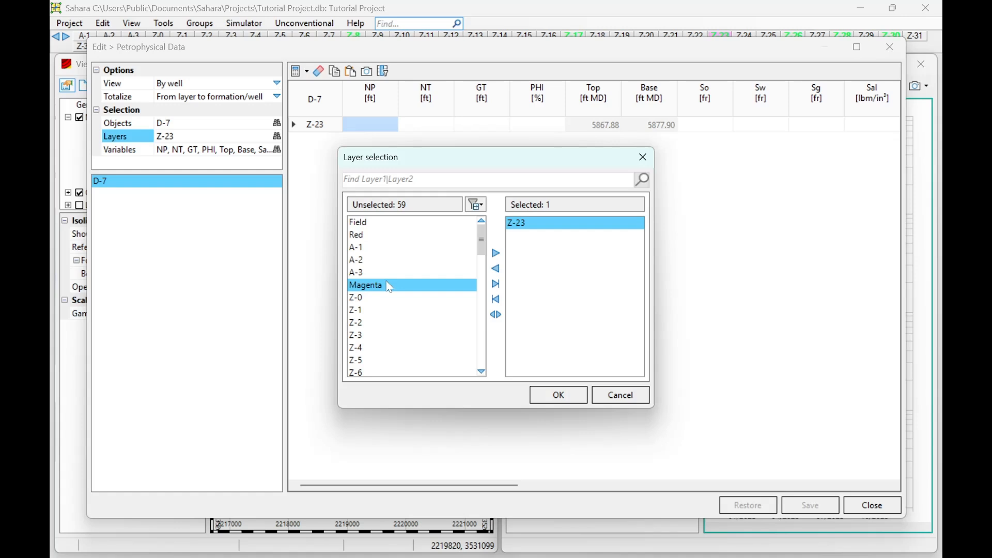
left_click(381, 223)
left_click(375, 236)
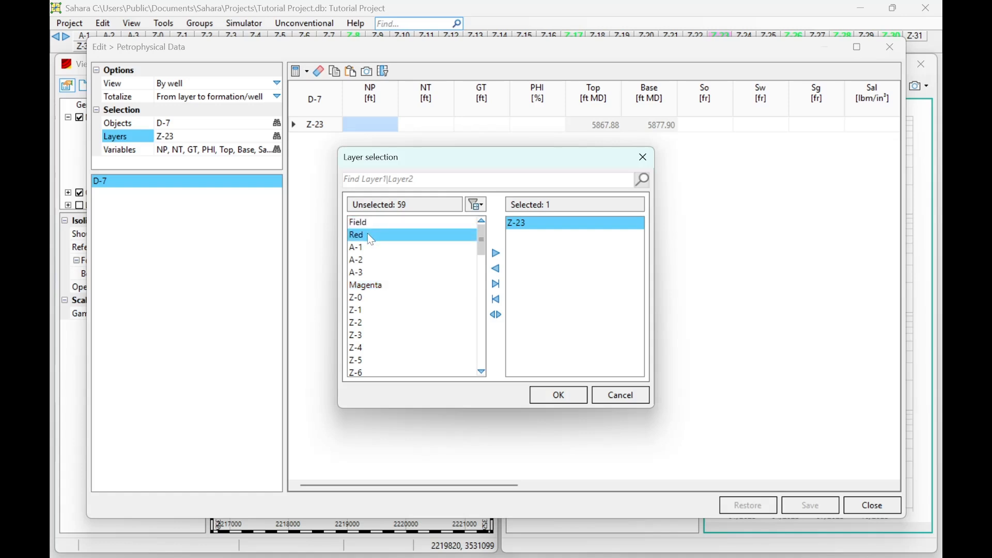
left_click(400, 222)
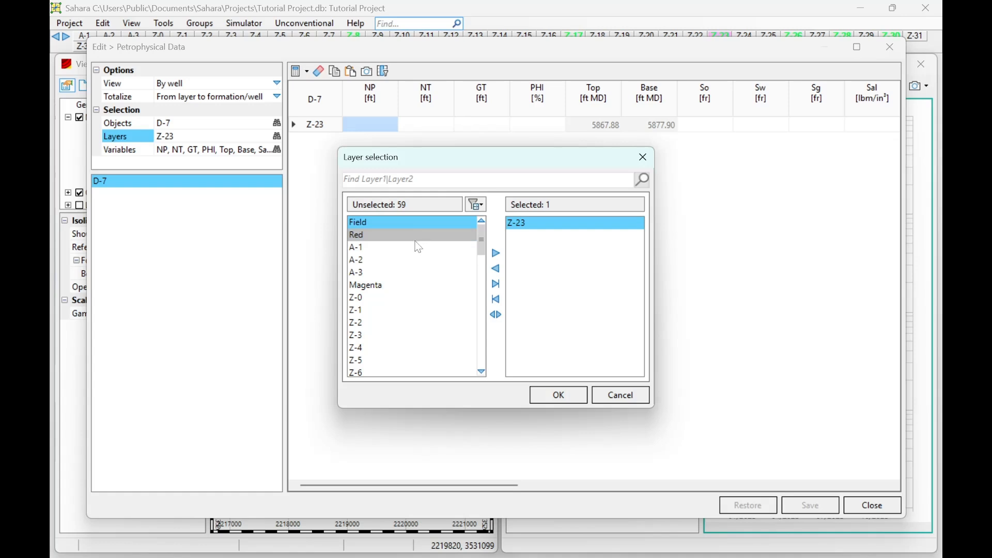
left_click(394, 311)
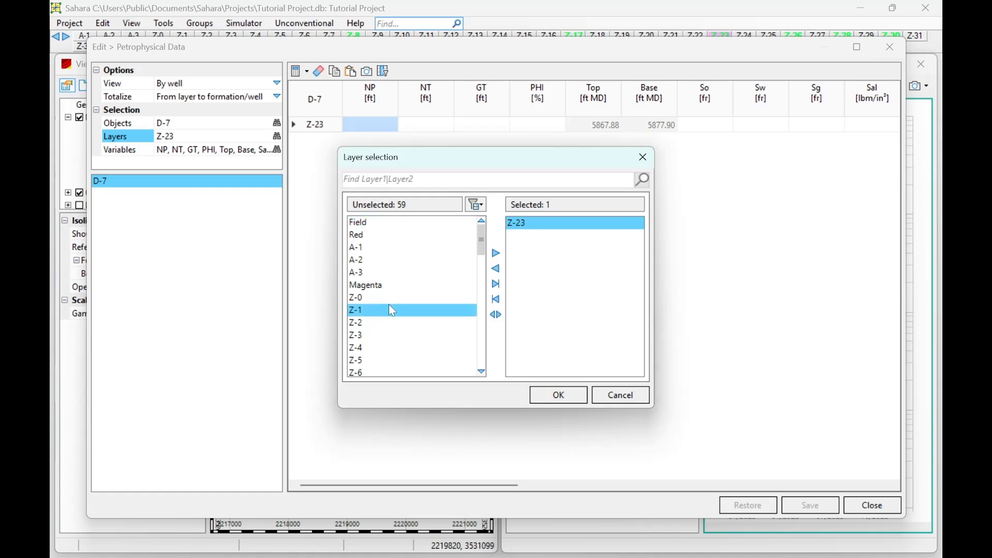
scroll(388, 308, "down", 4)
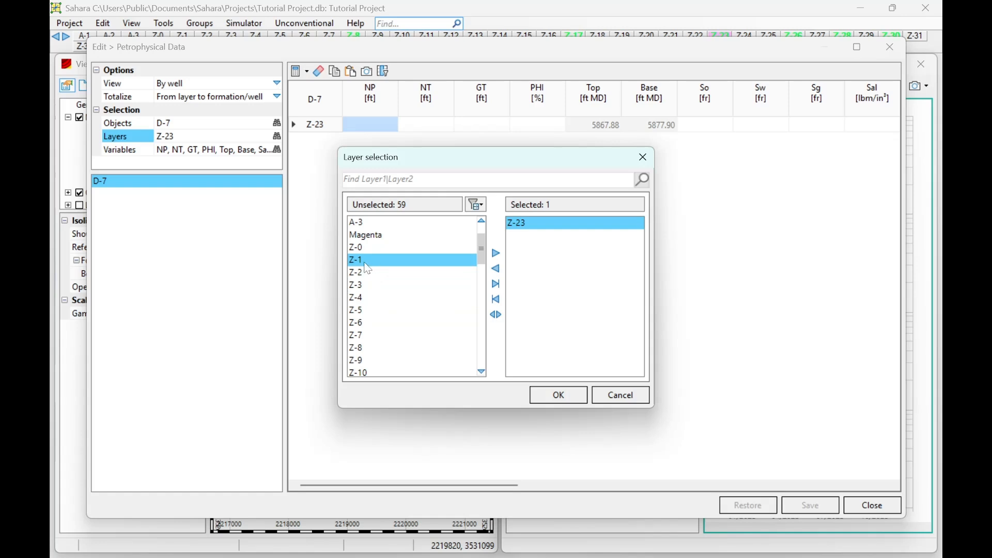
scroll(382, 321, "up", 4)
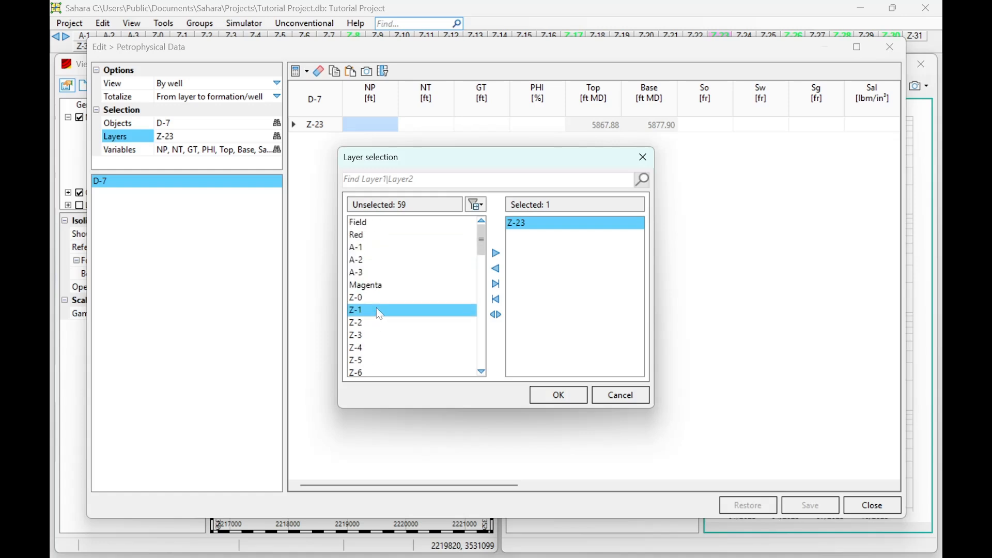
left_click(366, 289)
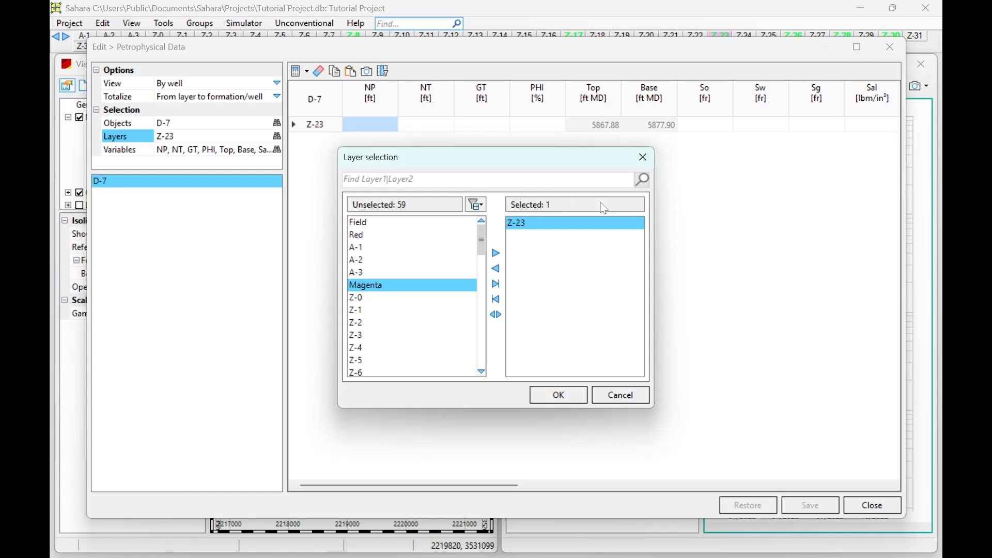
left_click(643, 157)
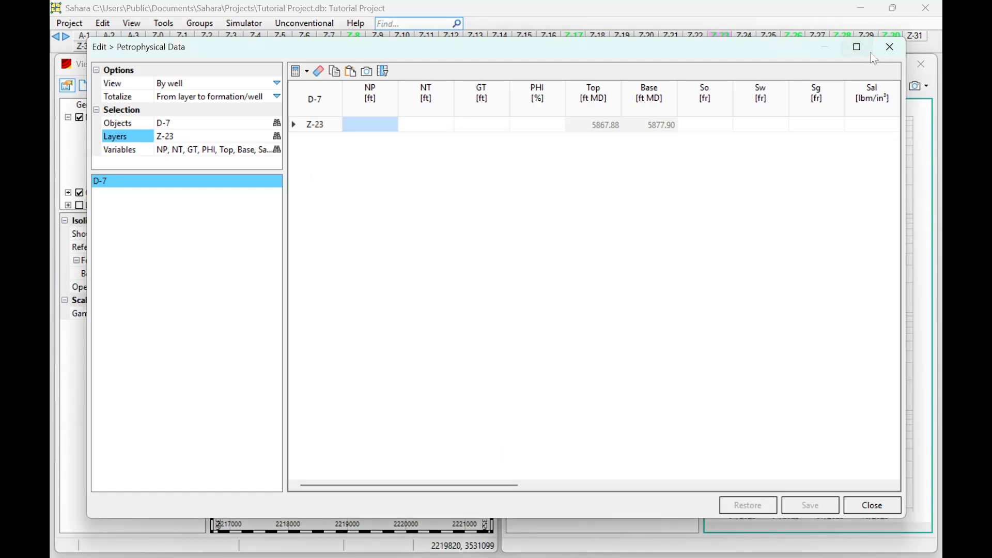
Close the petrophysical data and search the variables for "poros" to display the definition of the petrophysical Porosity variable.
double_click(868, 47)
double_click(726, 11)
left_click(894, 45)
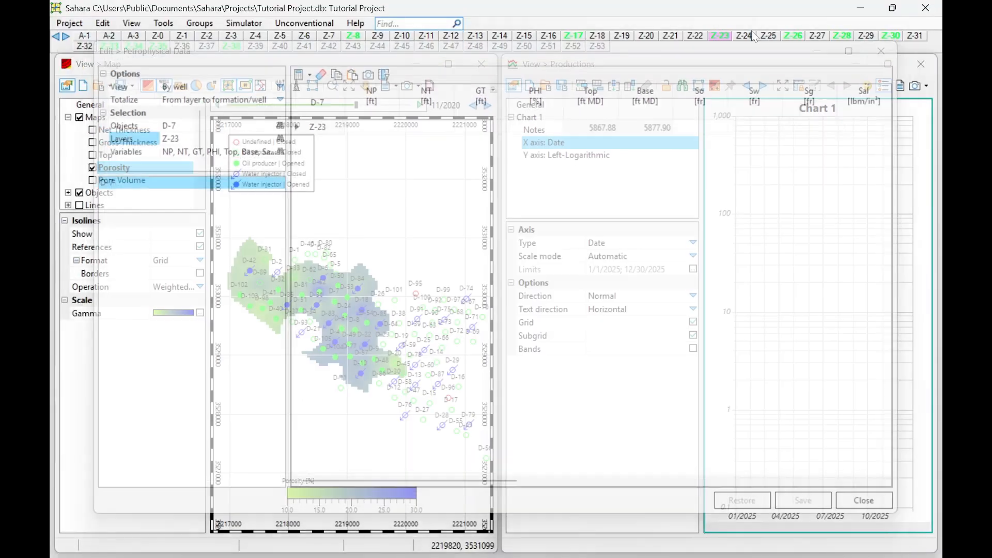
left_click(103, 22)
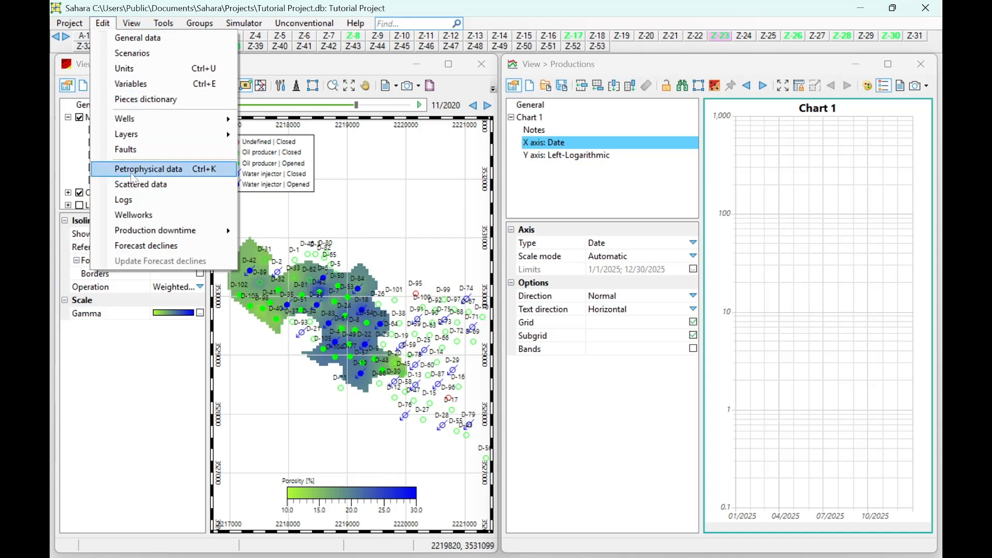
left_click(150, 93)
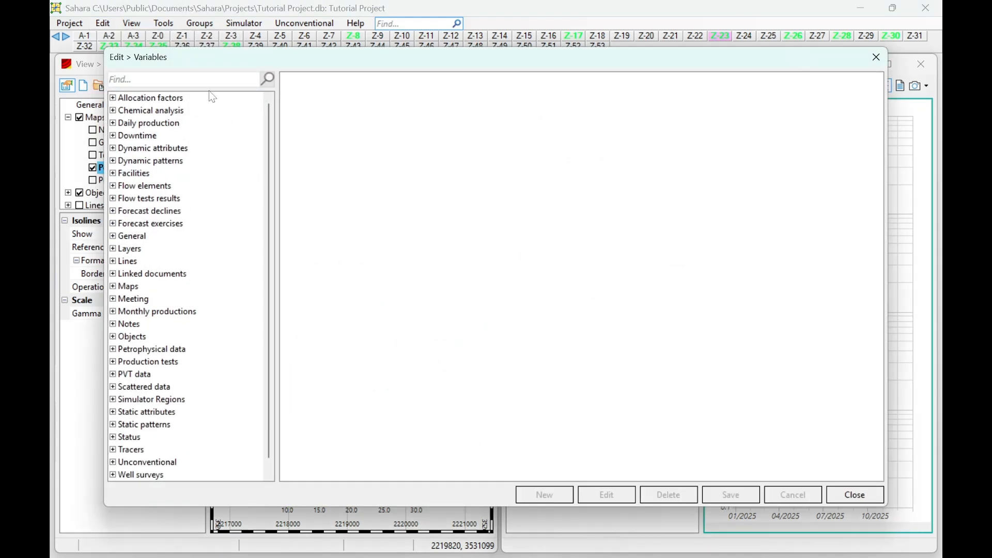
type("poros")
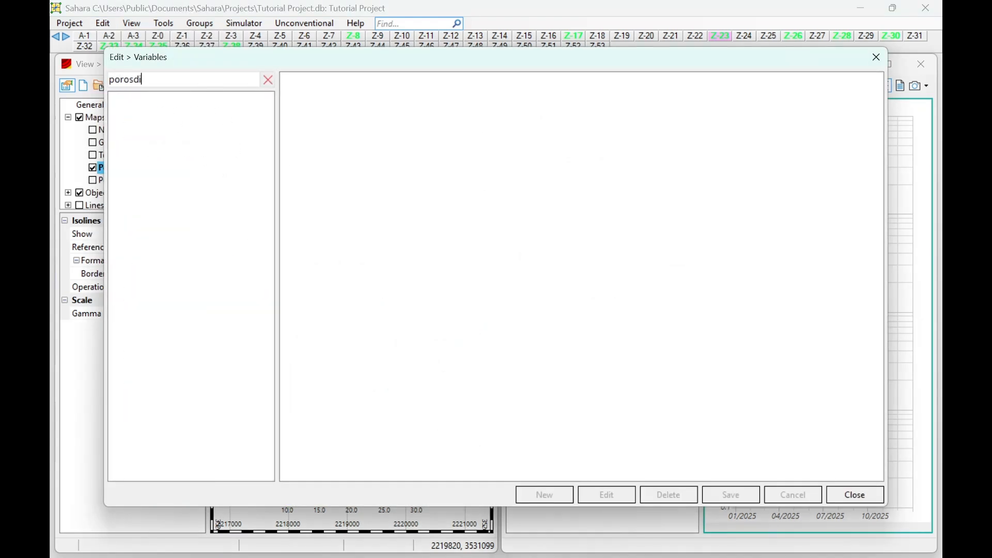
left_click(138, 185)
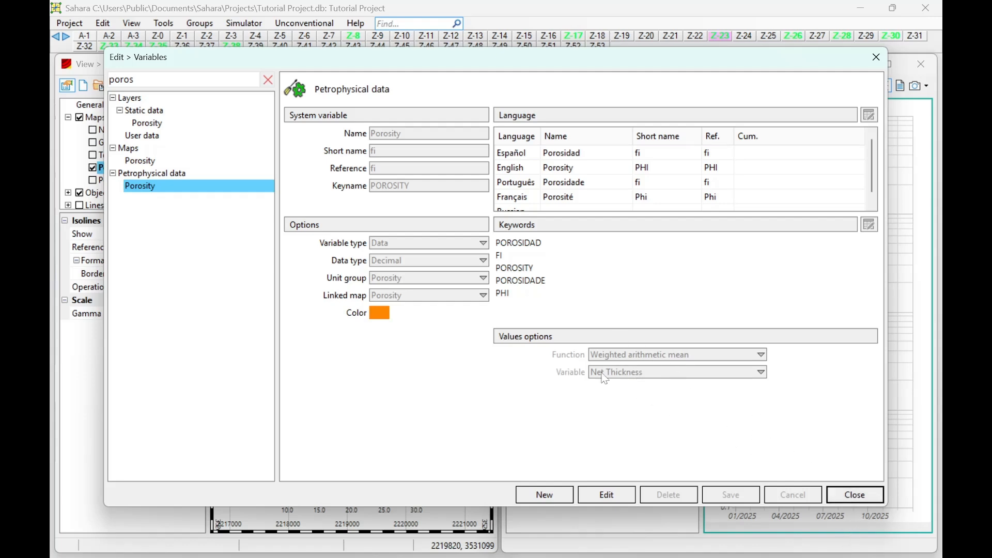
Close the variables, reopen the petrophysical data of well D-7 and set the calculation method to Apply value.
left_click(856, 496)
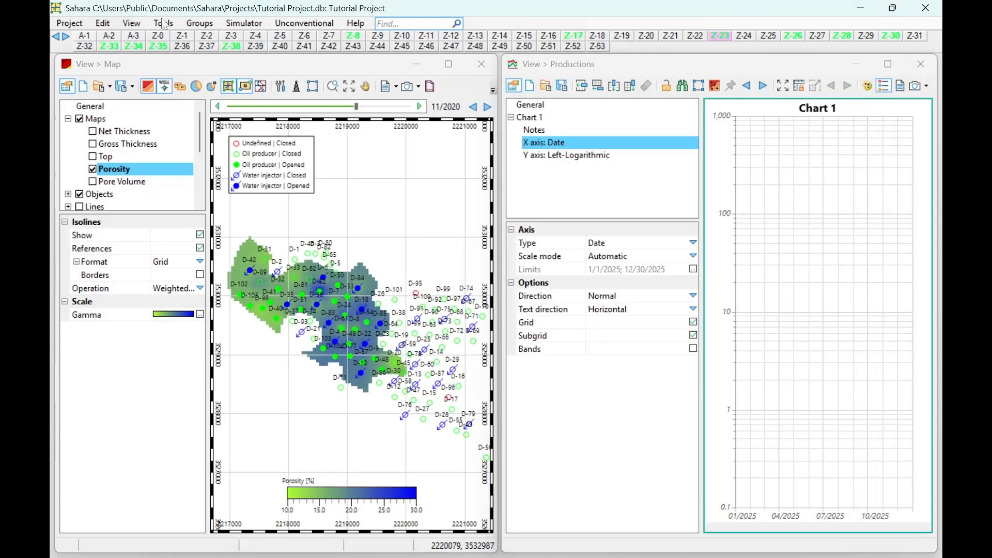
left_click(102, 27)
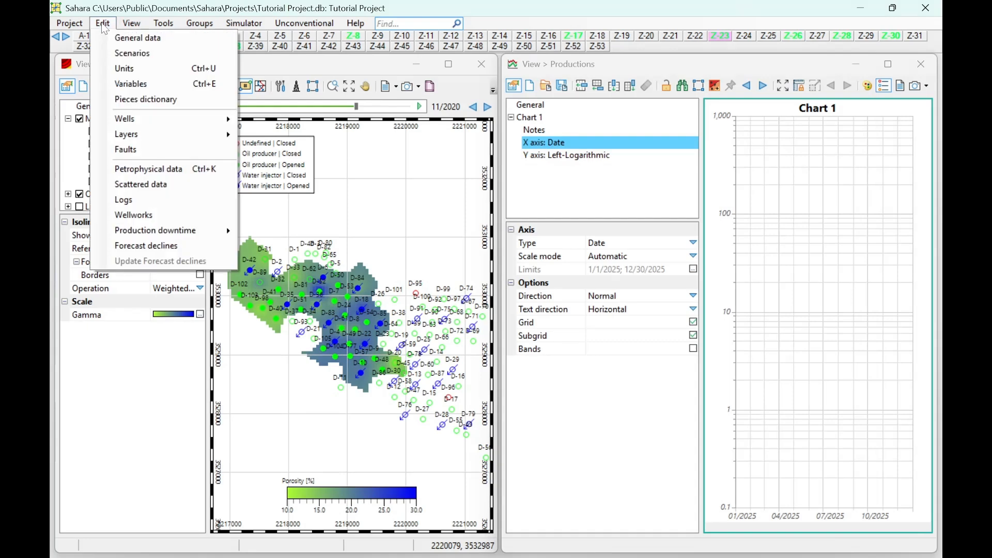
left_click(133, 171)
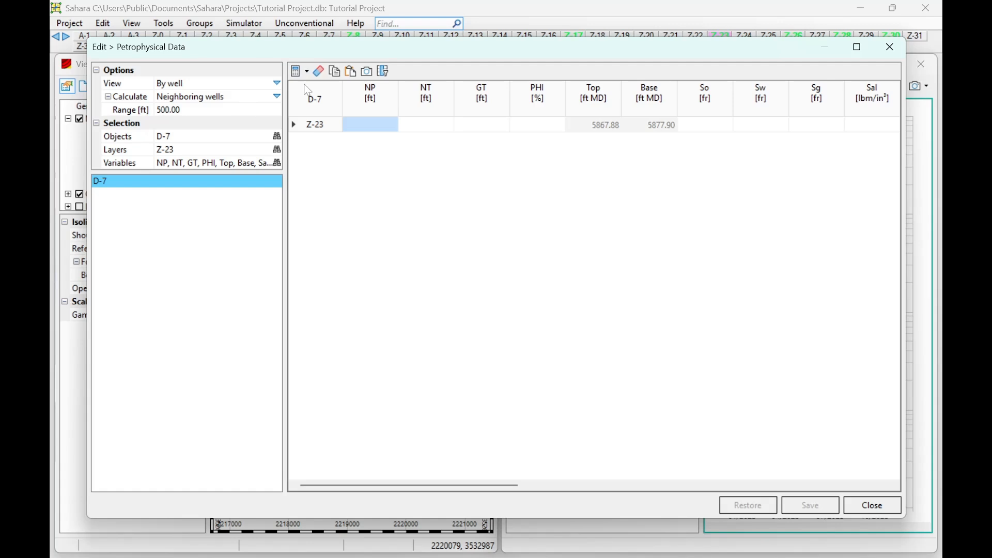
left_click(269, 96)
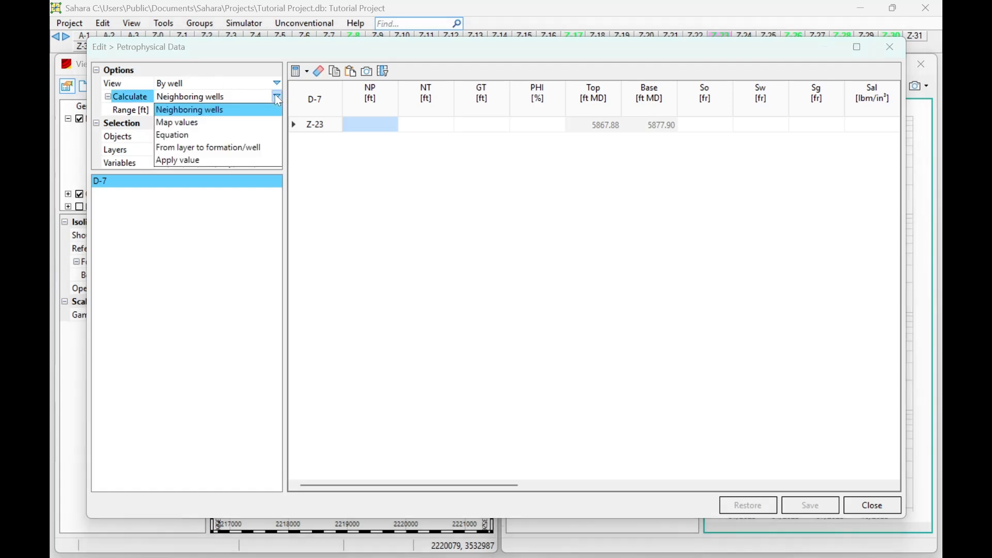
left_click(223, 160)
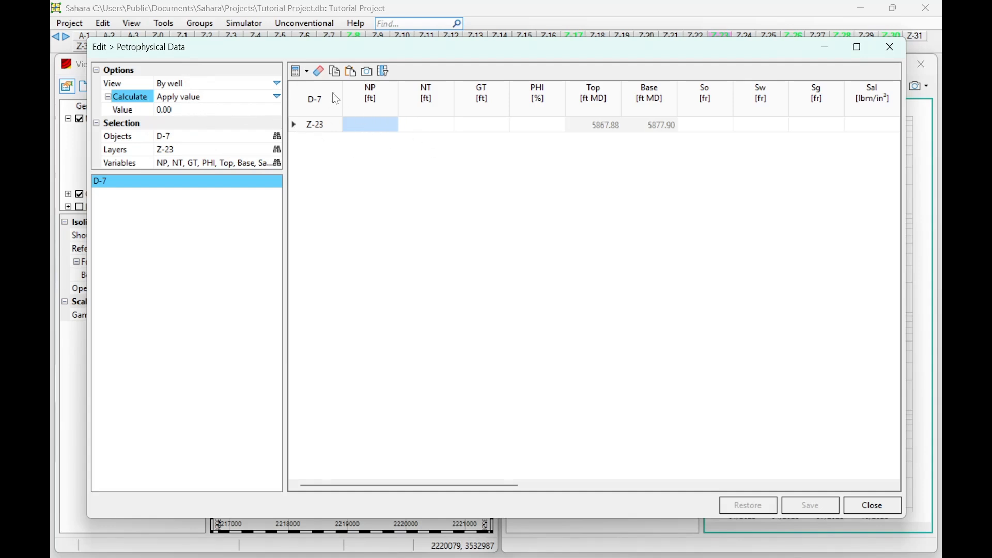
Set the value to apply to 20 and calculate the selected PHI cell of layer Z-23 with it.
left_click(420, 129)
left_click(177, 111)
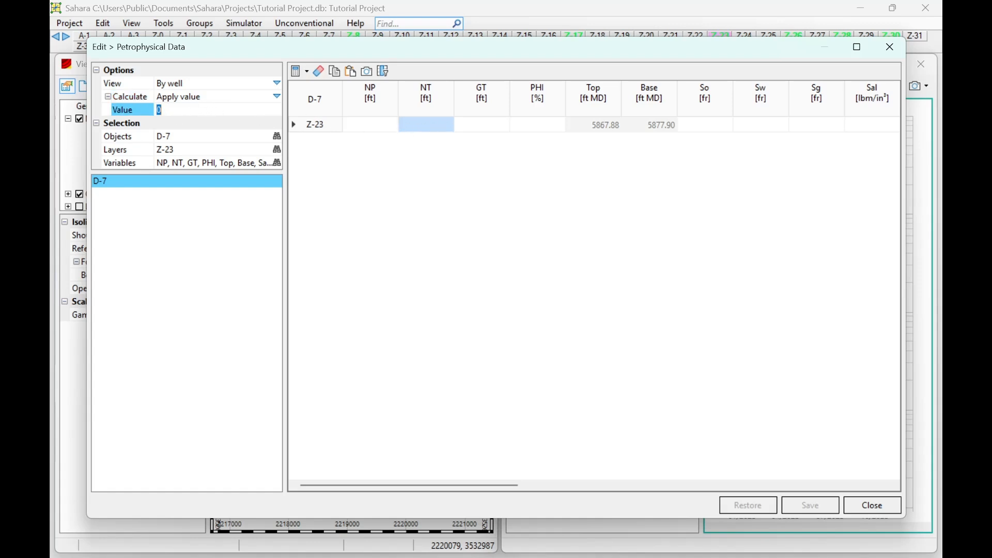
left_click(545, 129)
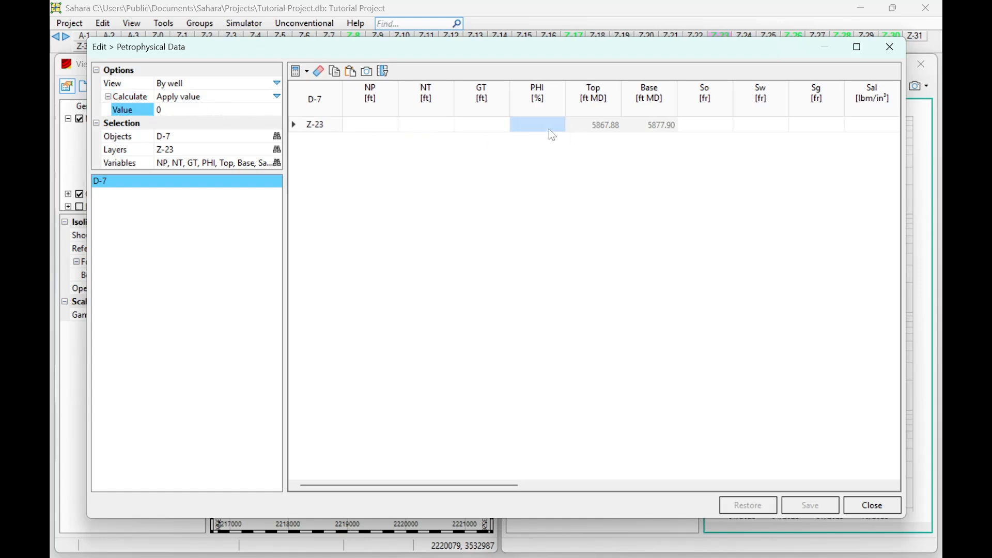
left_click(209, 110)
type("20")
left_click(300, 71)
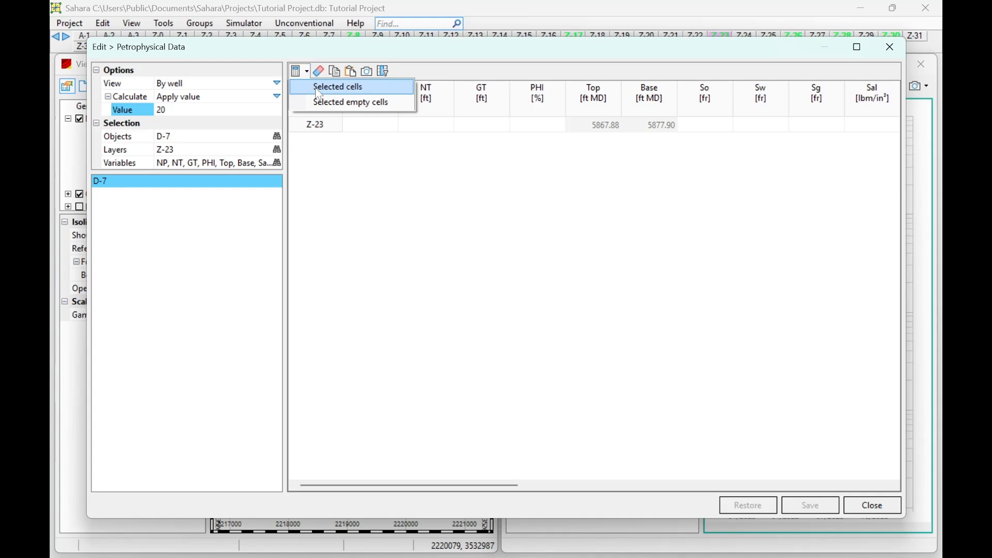
left_click(318, 88)
left_click(524, 337)
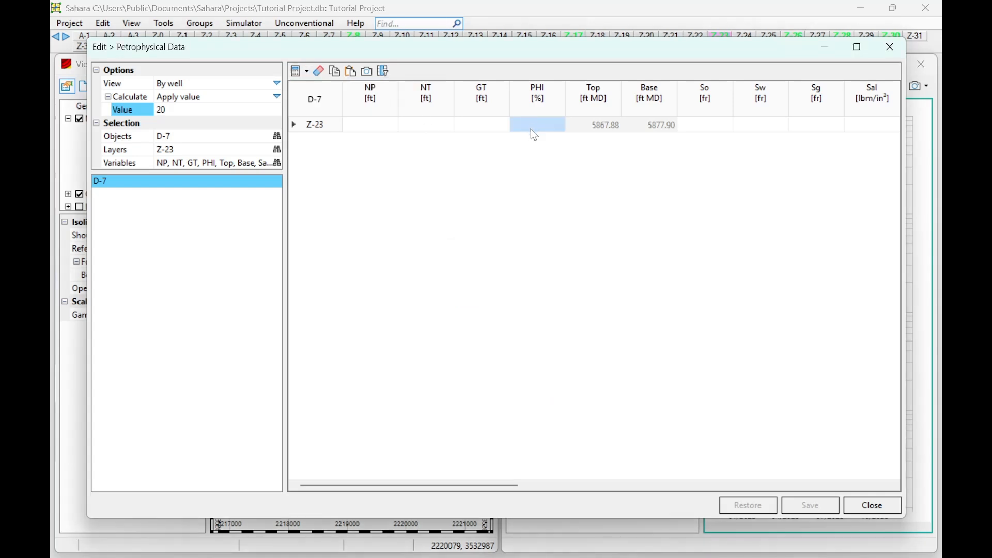
left_click(300, 72)
left_click(321, 85)
Delete the applied PHI value of layer Z-23.
left_click(277, 96)
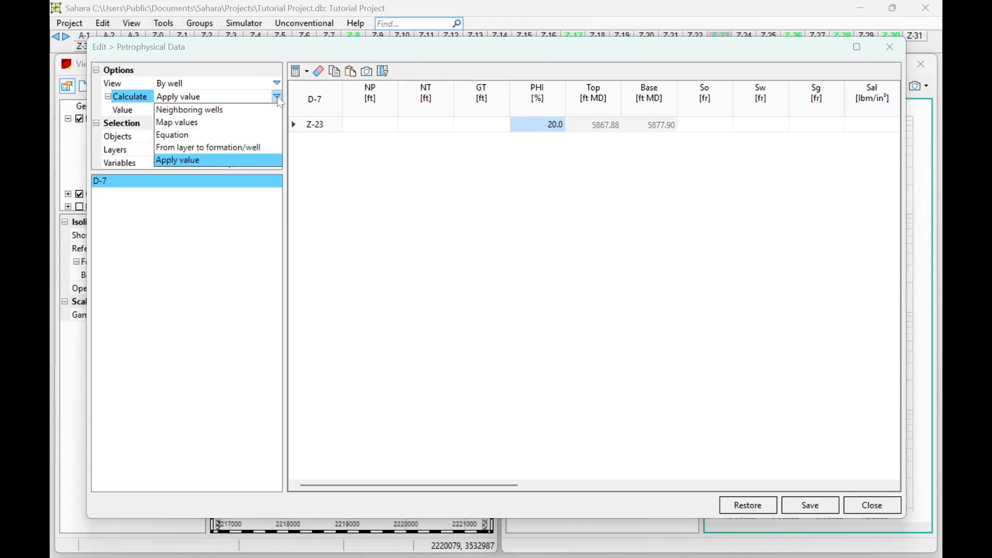
left_click(280, 102)
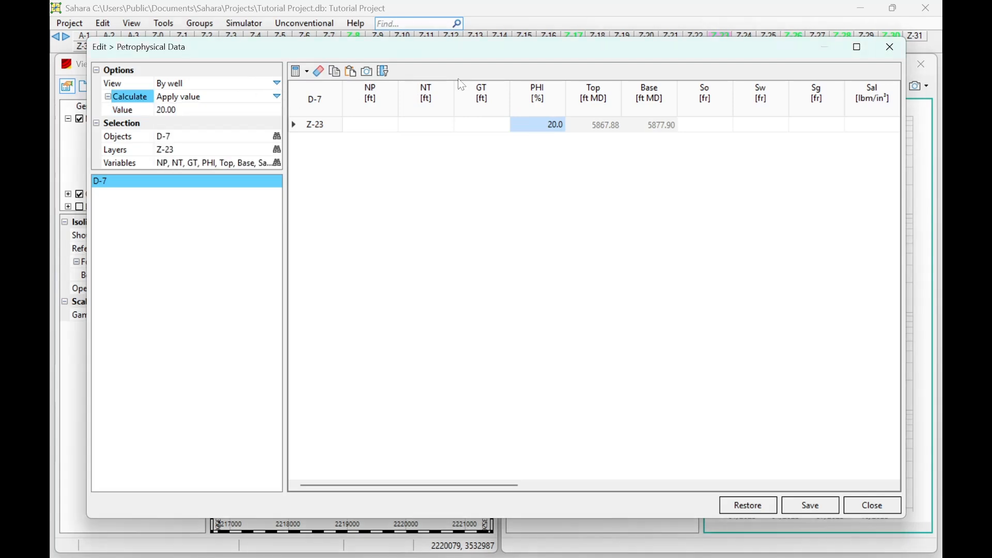
double_click(548, 128)
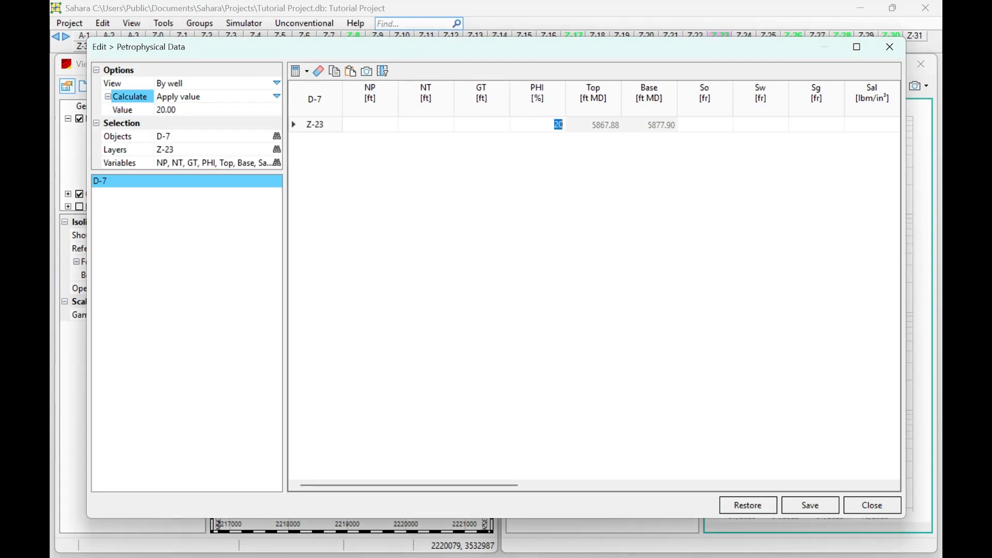
key("Delete")
left_click(506, 125)
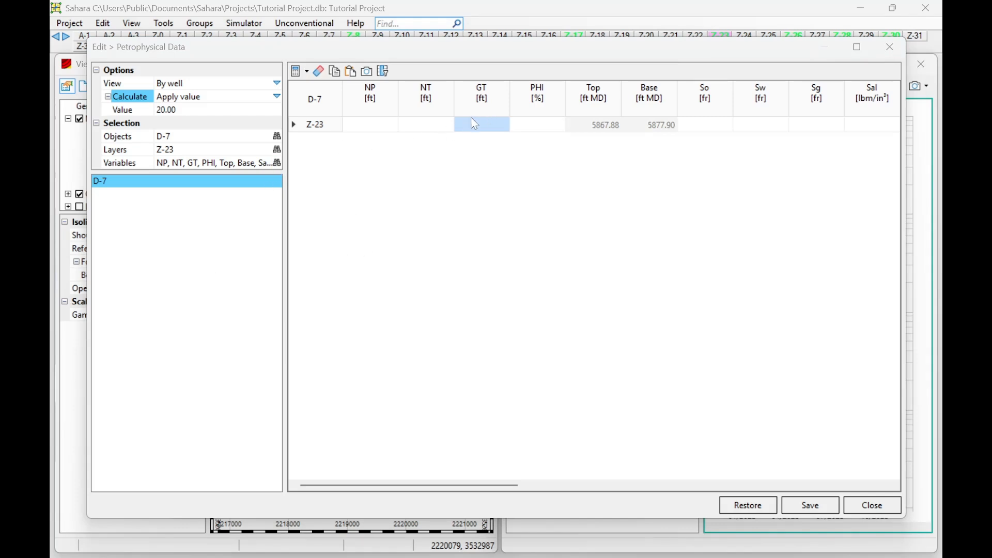
Calculate the GT value of layer Z-23 with the Equation method, using Ht = Top - Base, without saving the earlier edits.
left_click(435, 131)
left_click_drag(441, 135, 556, 137)
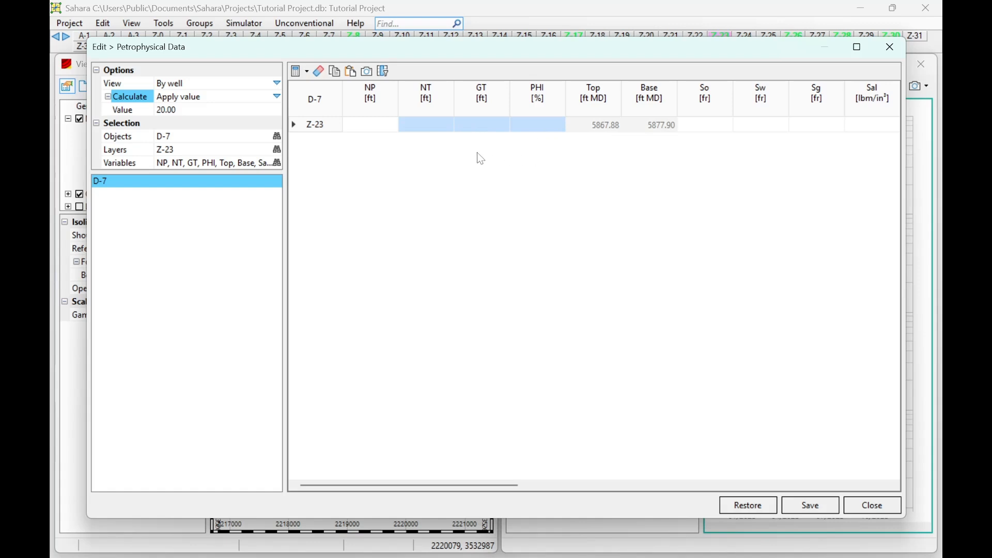
left_click(484, 129)
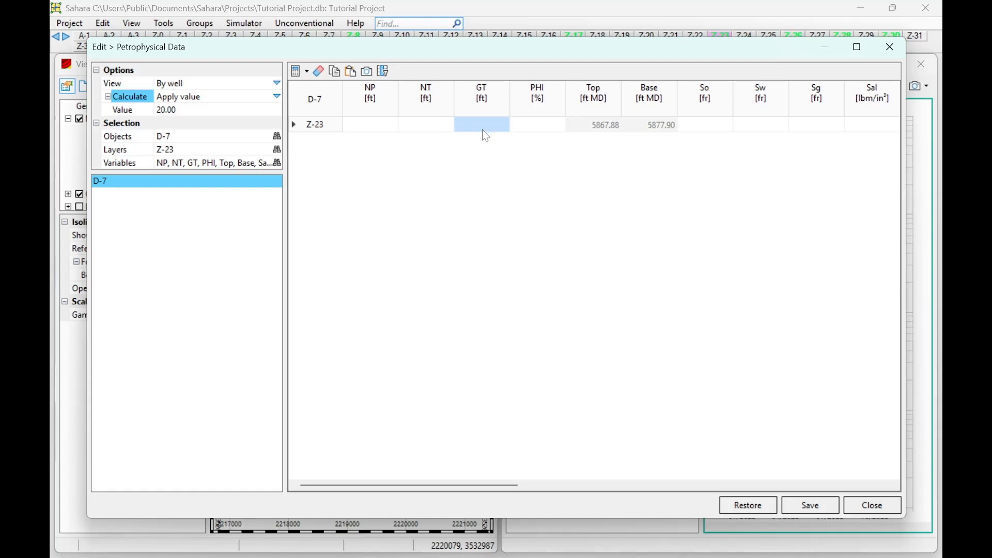
left_click(277, 97)
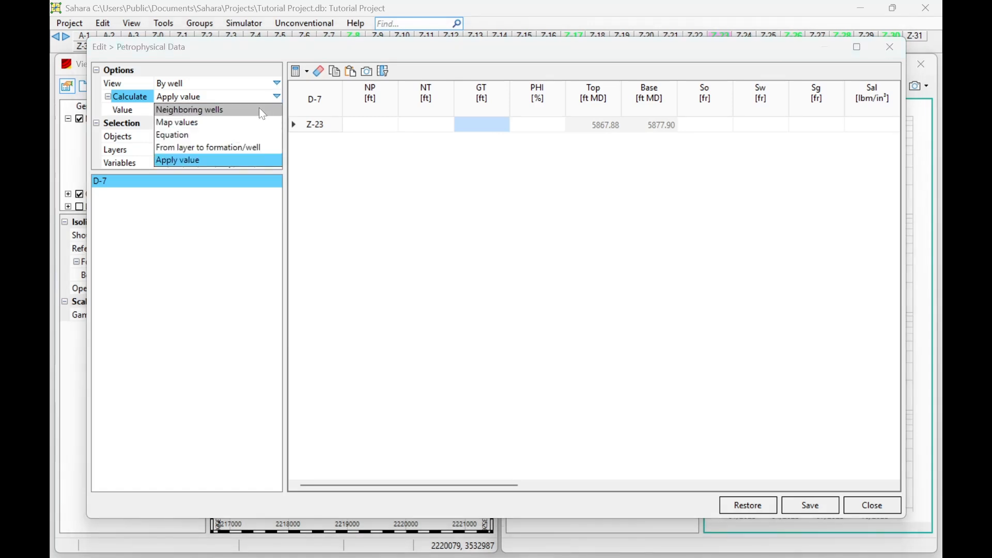
left_click(233, 135)
left_click(524, 341)
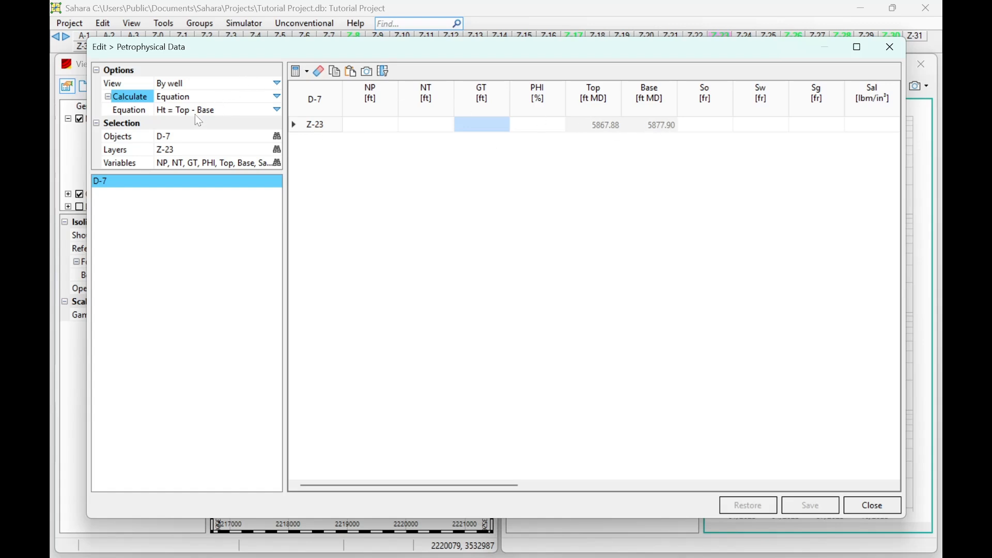
left_click(180, 112)
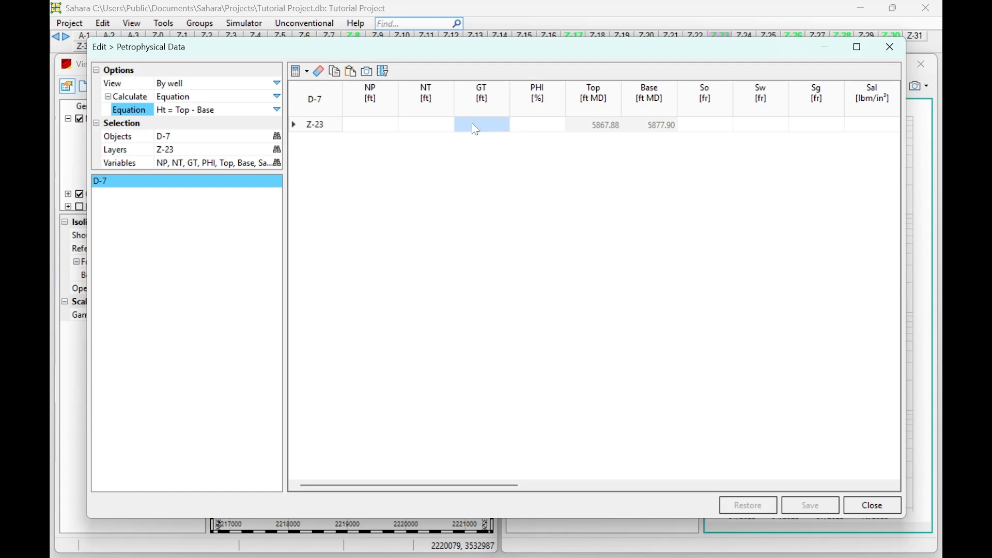
left_click(308, 70)
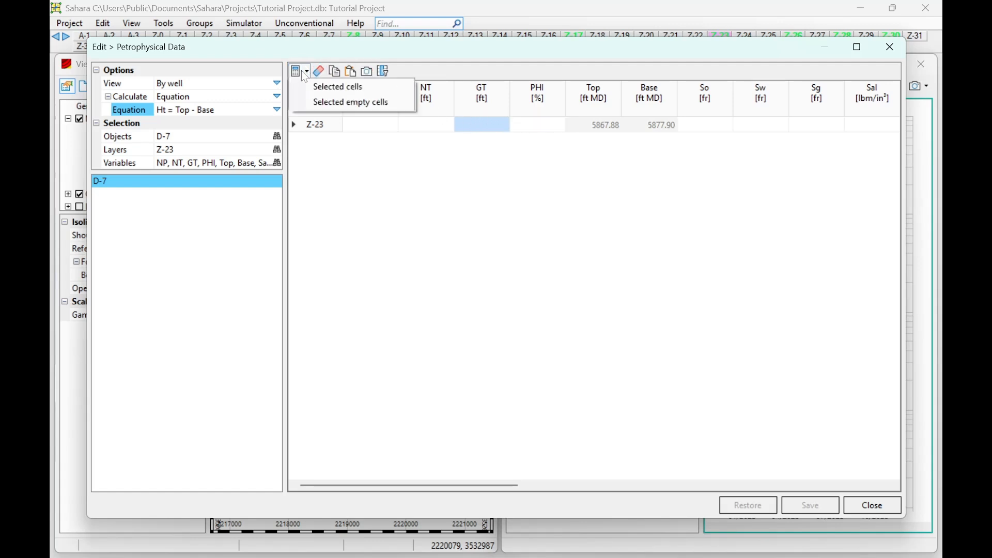
left_click(301, 86)
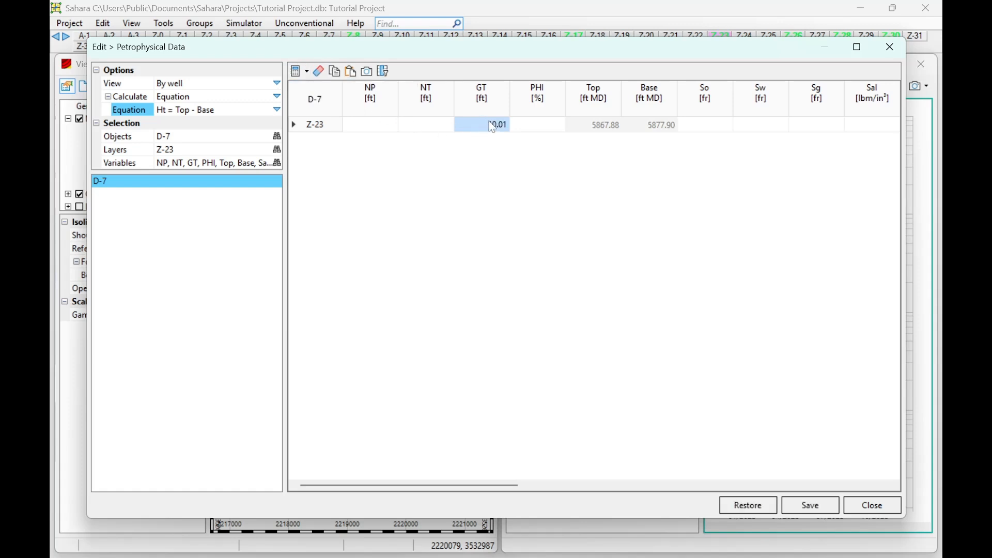
Save the GT value and calculate the PHI value of layer Z-23 with the Map values method.
left_click(434, 124)
left_click(545, 127)
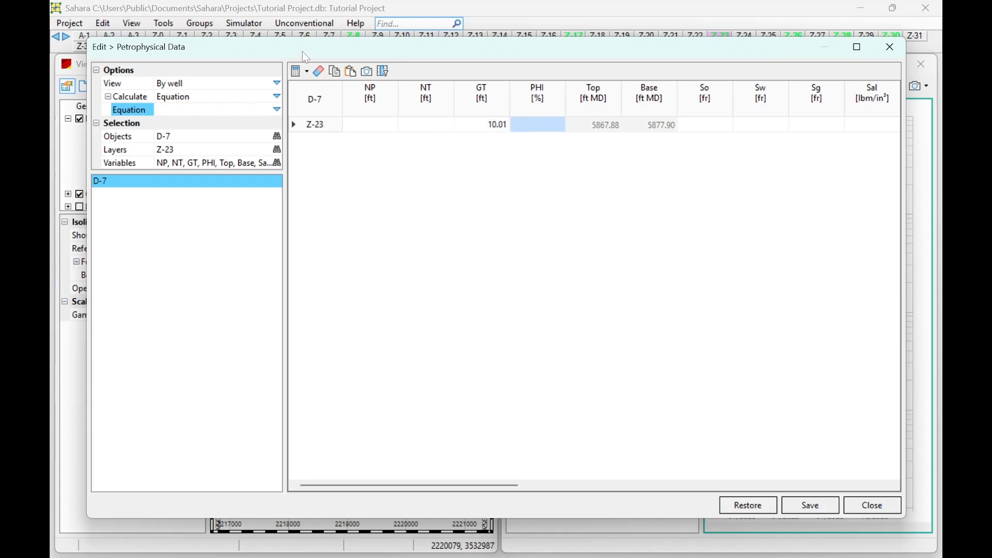
mouse_move(306, 51)
left_mouse_down()
mouse_move(316, 125)
mouse_move(305, 48)
left_mouse_up()
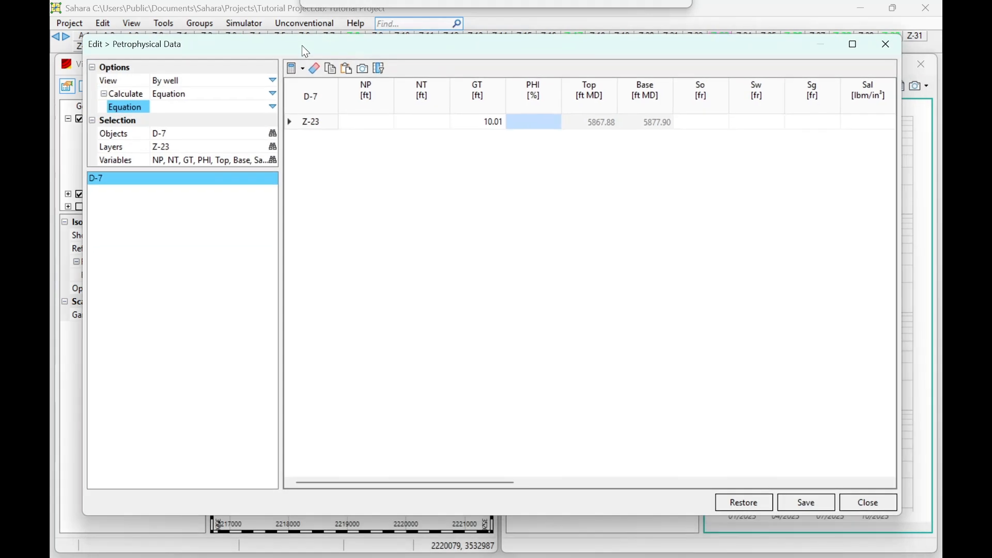
left_click(273, 92)
left_click(246, 120)
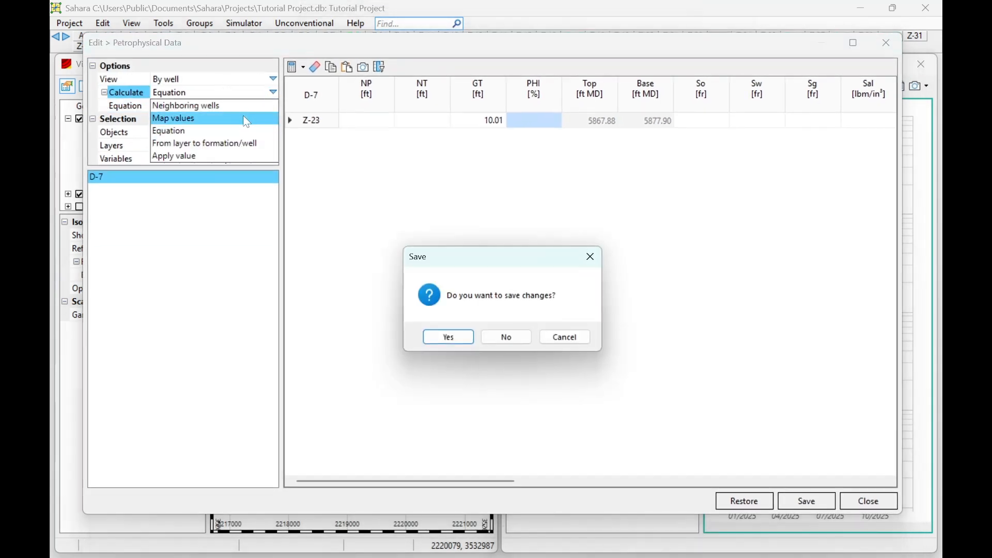
left_click(449, 337)
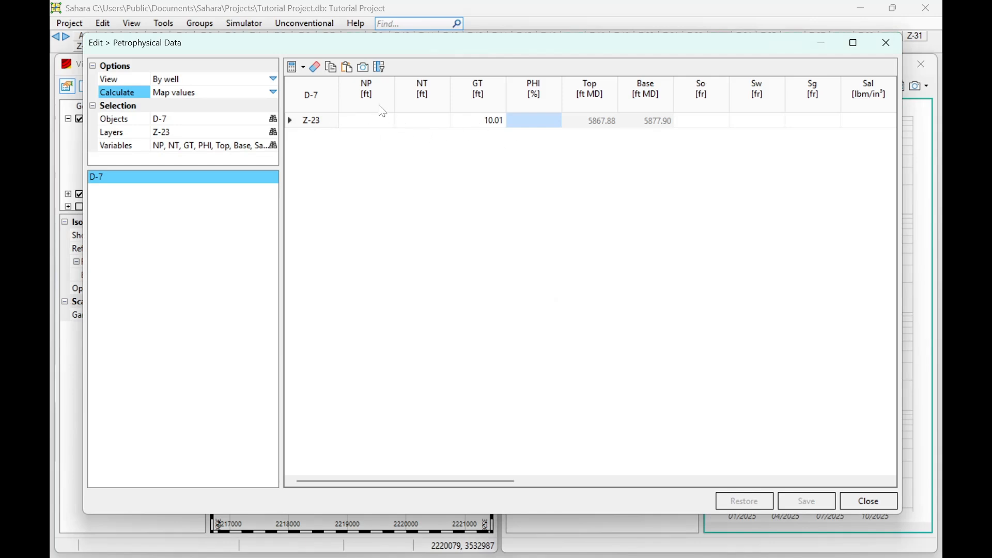
left_click(302, 70)
left_click(331, 80)
Save the PHI value and calculate the NT value of layer Z-23 from the map values.
left_click(415, 125)
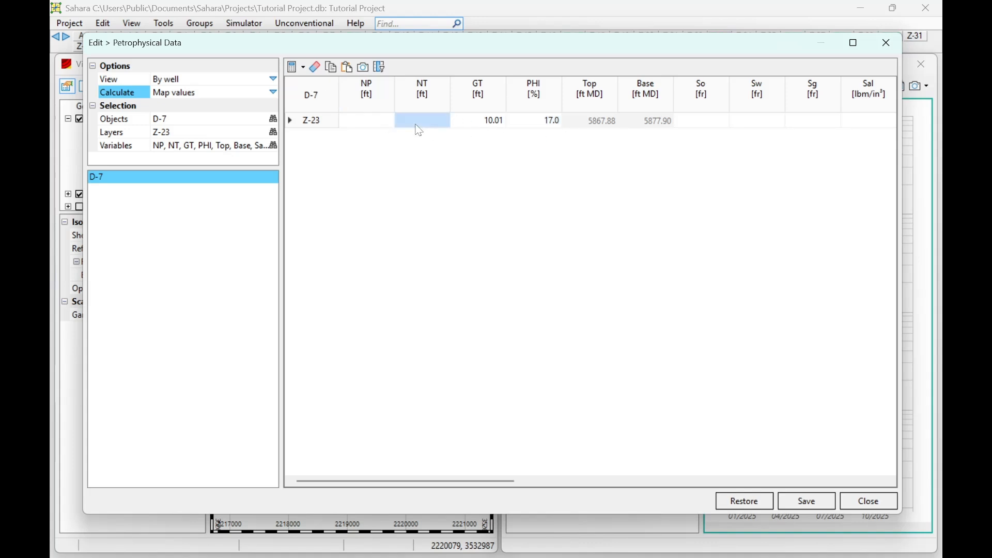
left_click(303, 68)
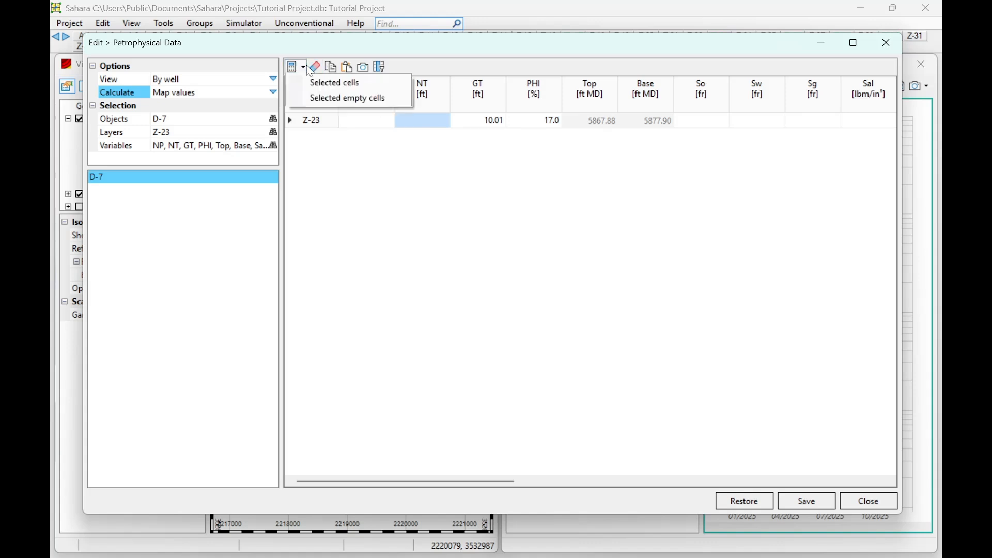
left_click(309, 73)
left_click(303, 67)
left_click(303, 80)
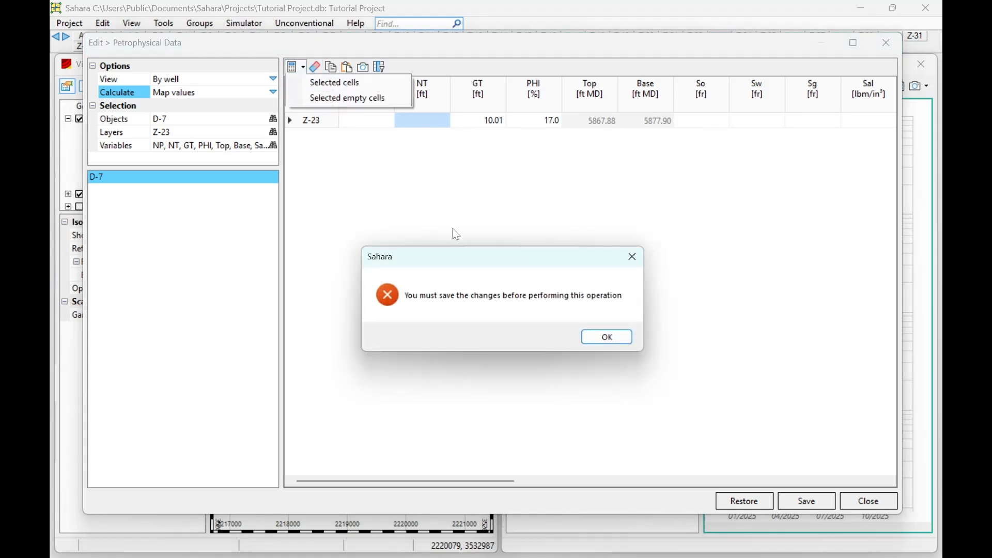
left_click(604, 341)
left_click(802, 496)
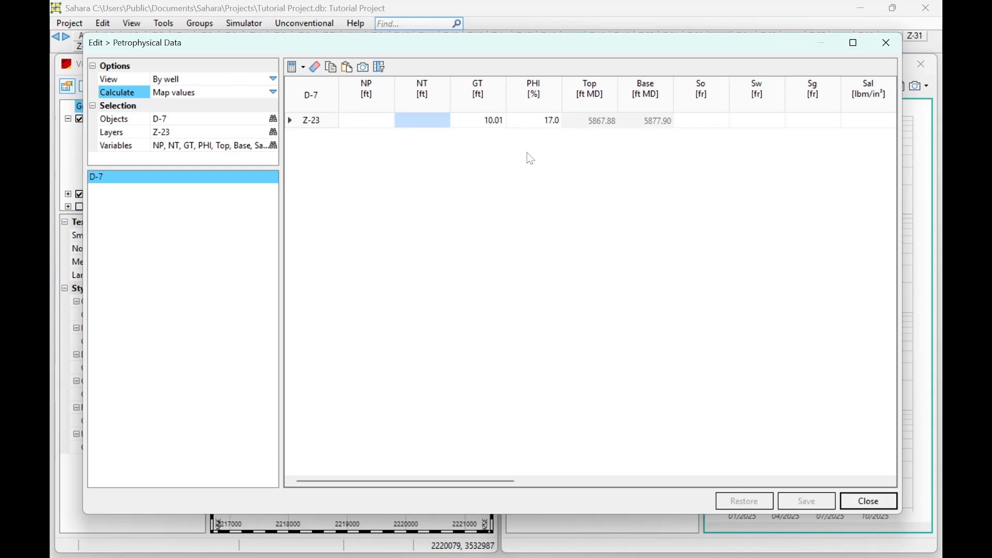
left_click(303, 68)
left_click(312, 79)
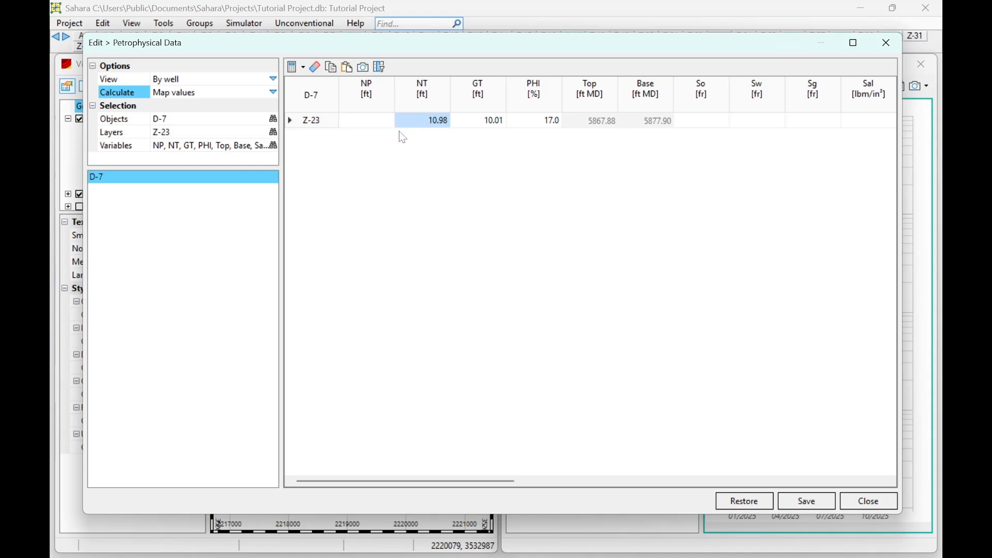
Check the GT and Base values of layer Z-23, save the changes and close the petrophysical data.
left_click(484, 127)
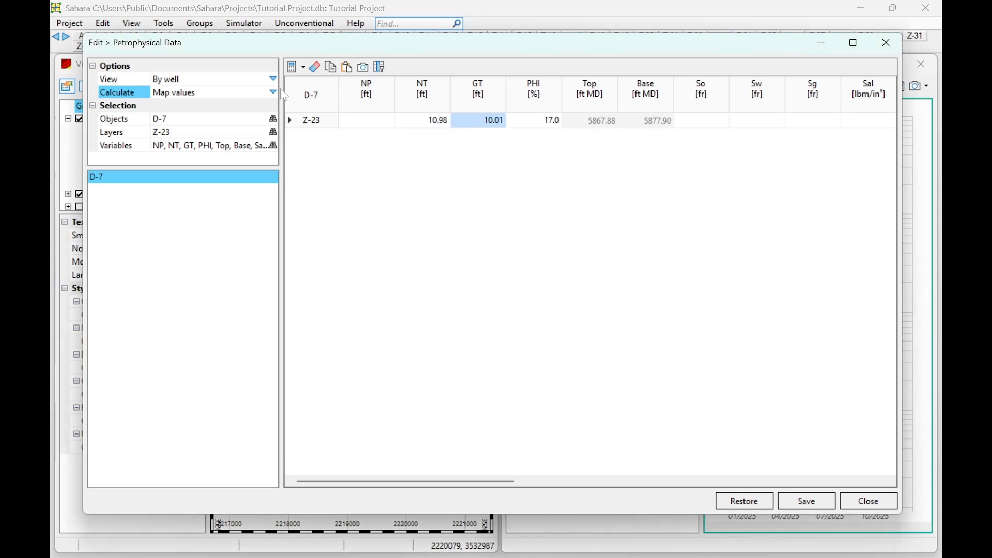
left_click_drag(215, 45, 223, 67)
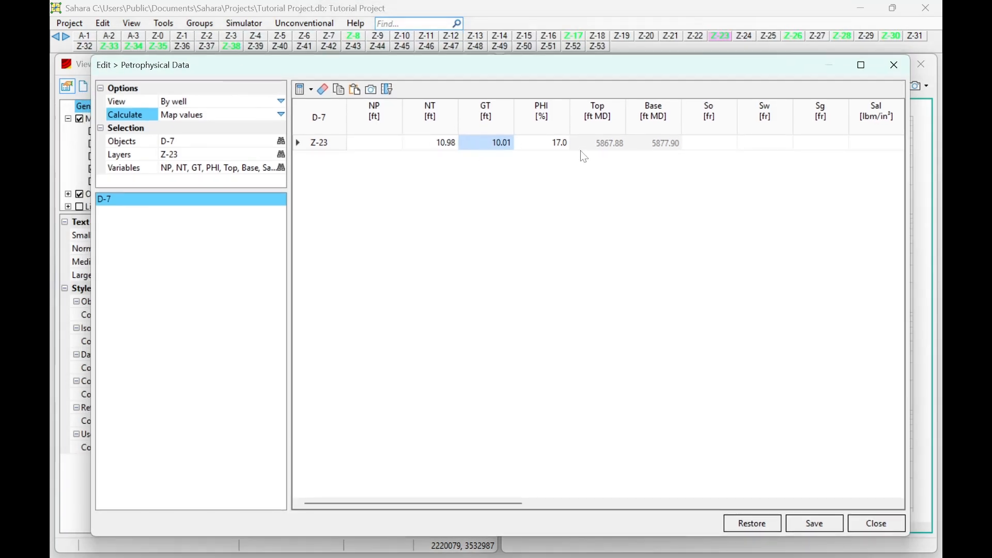
left_click(657, 148)
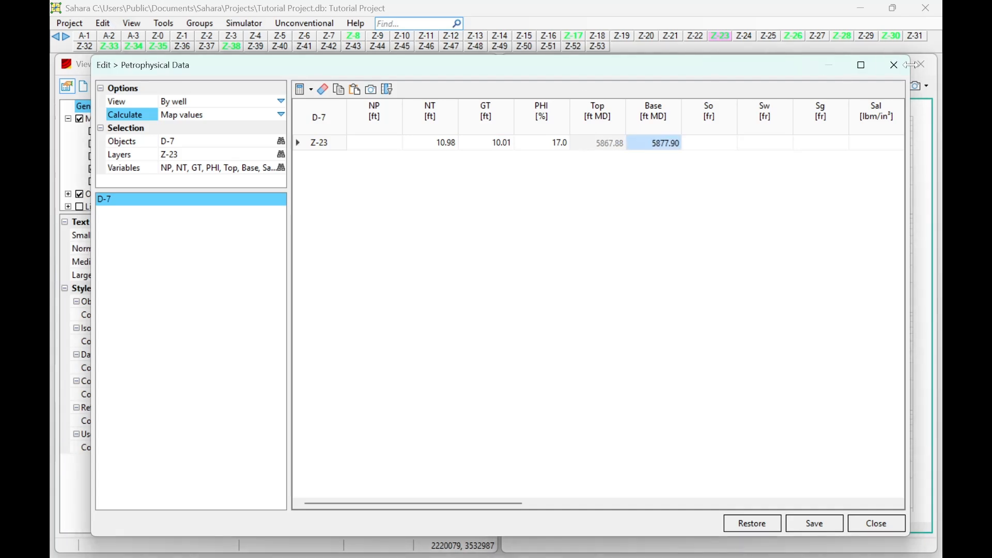
left_click(812, 522)
left_click(895, 65)
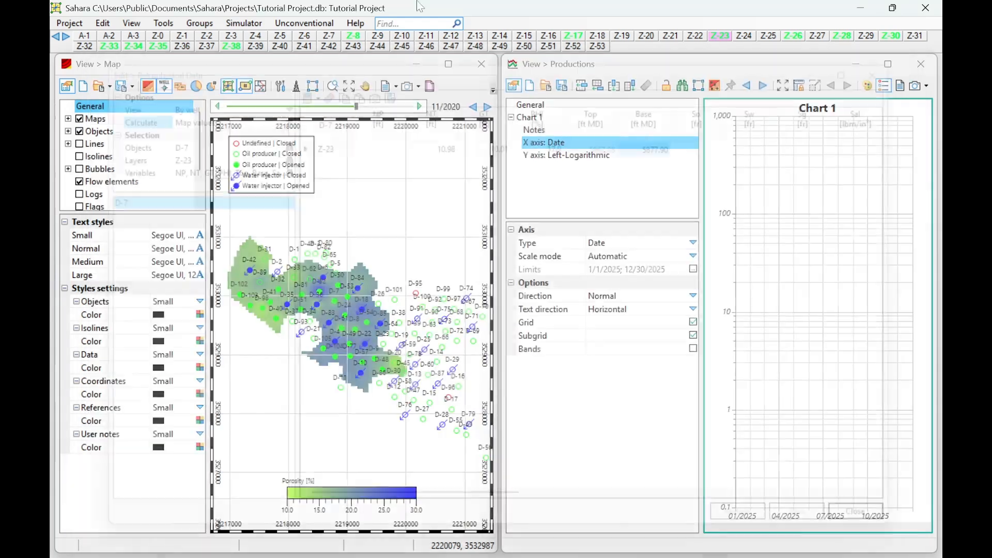
Open the Cross sections view, load the template Top Z-23 (D-7).crsx and maximize the view.
left_click(121, 24)
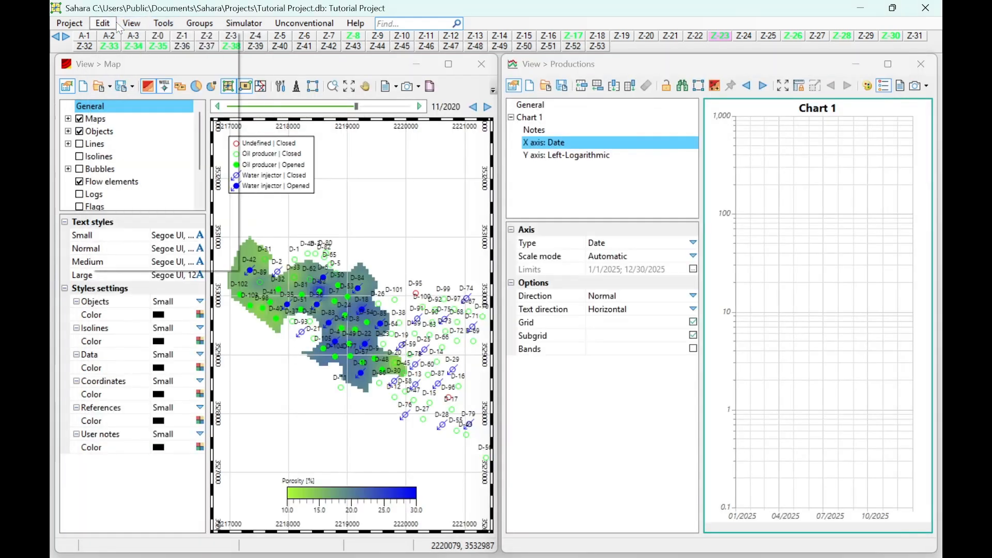
left_click(131, 24)
left_click(132, 25)
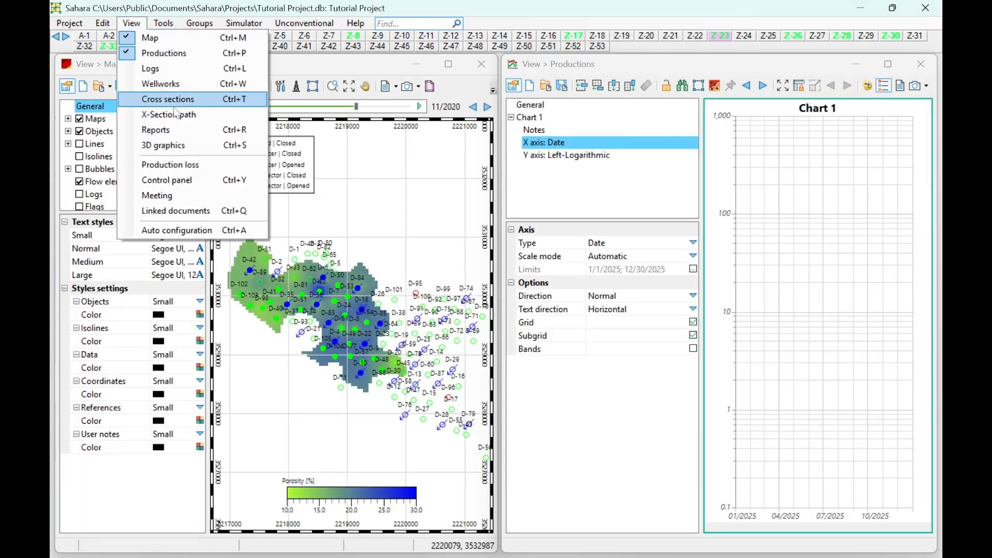
left_click(171, 99)
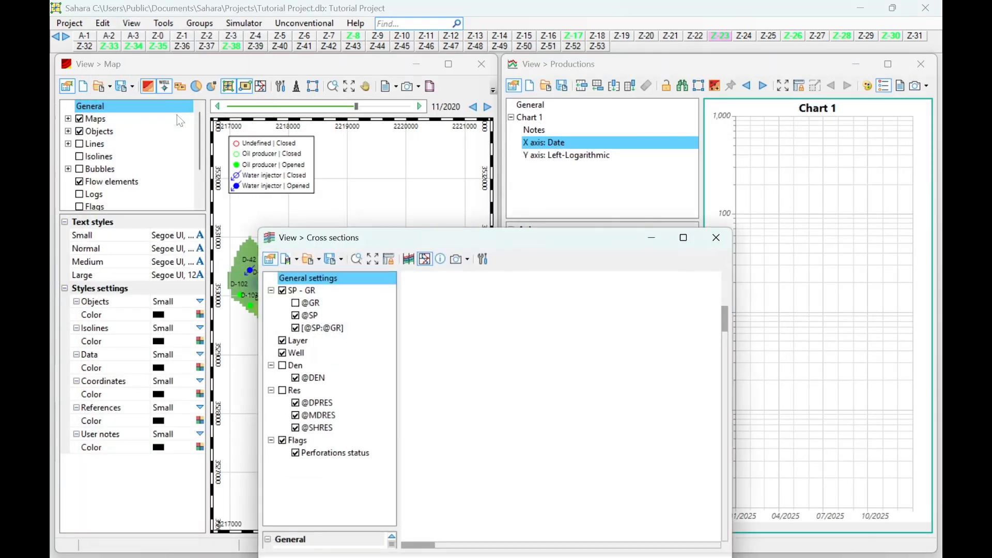
left_click(319, 260)
left_click(332, 288)
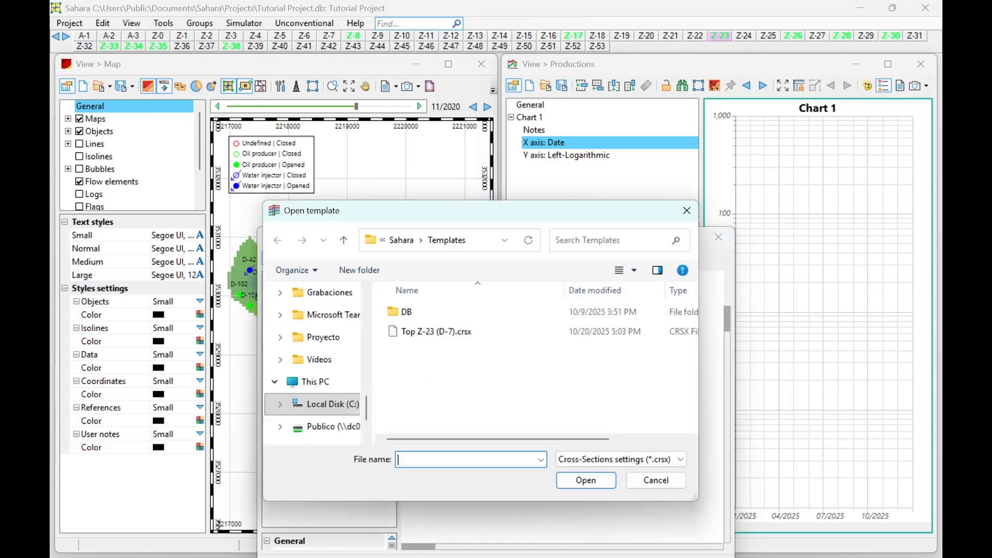
double_click(427, 329)
double_click(458, 245)
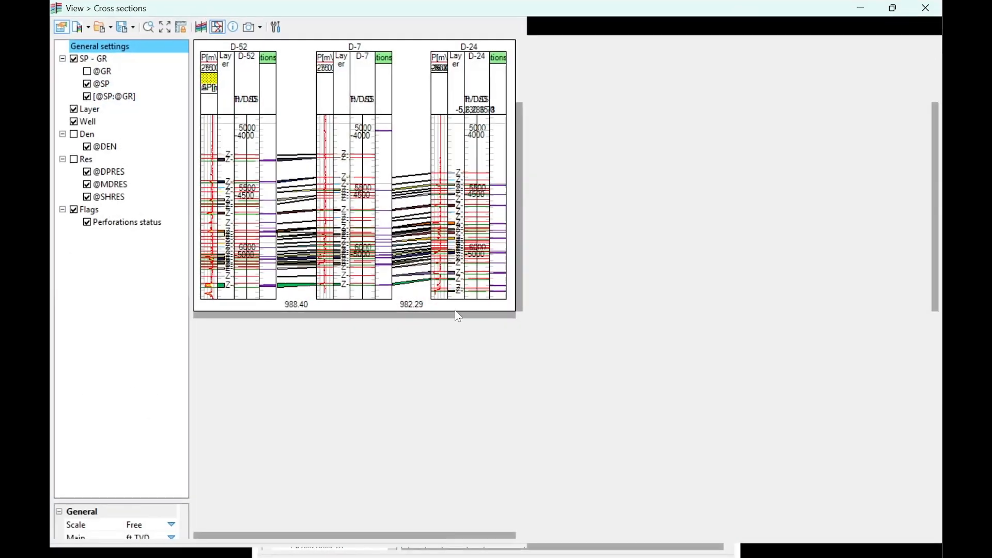
Move well D-7's Z-23 top up to about 5863.8 ft MD and its base down to about 5880.8 ft MD, and save the edits.
scroll(485, 412, "up", 3)
scroll(486, 412, "up", 4)
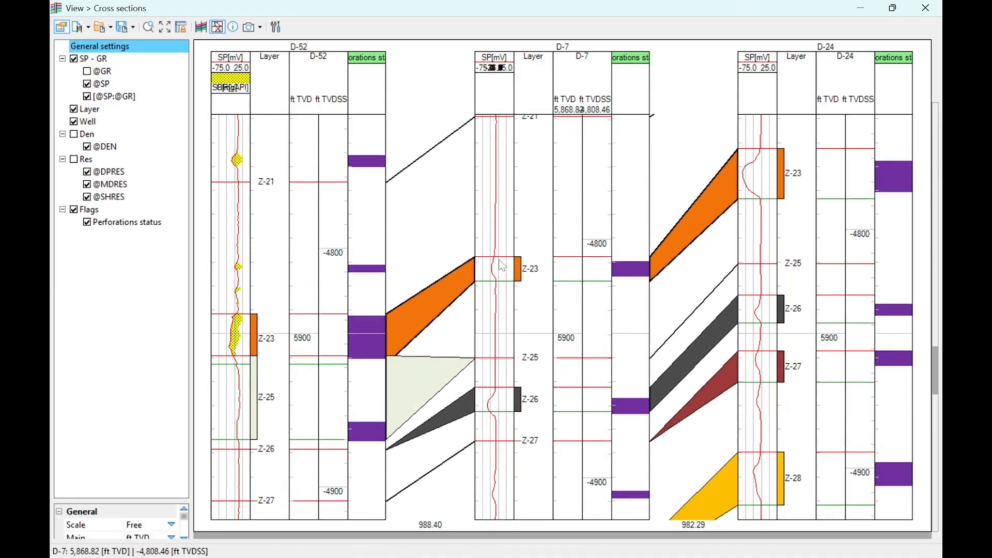
left_click(276, 27)
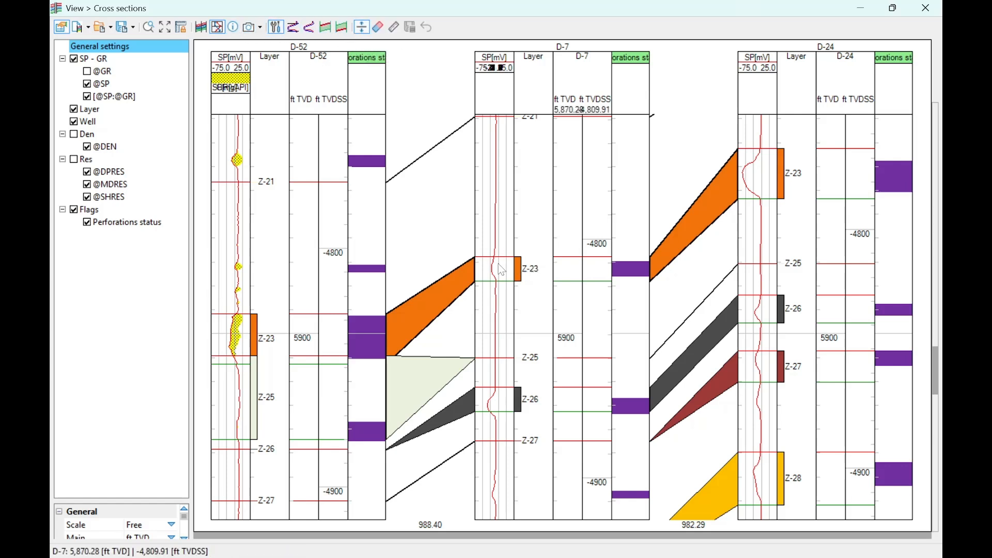
left_click_drag(505, 256, 484, 288)
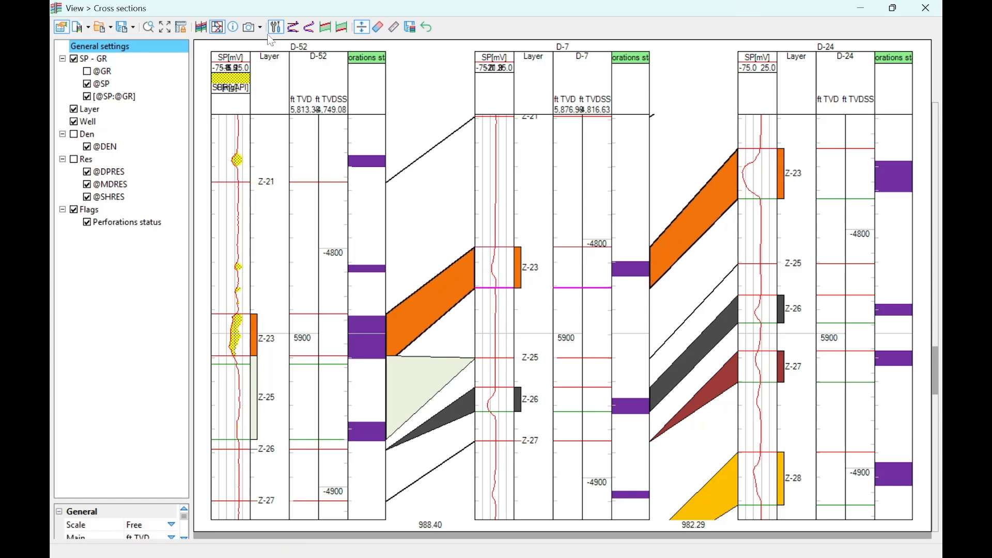
left_click(410, 28)
left_click(925, 8)
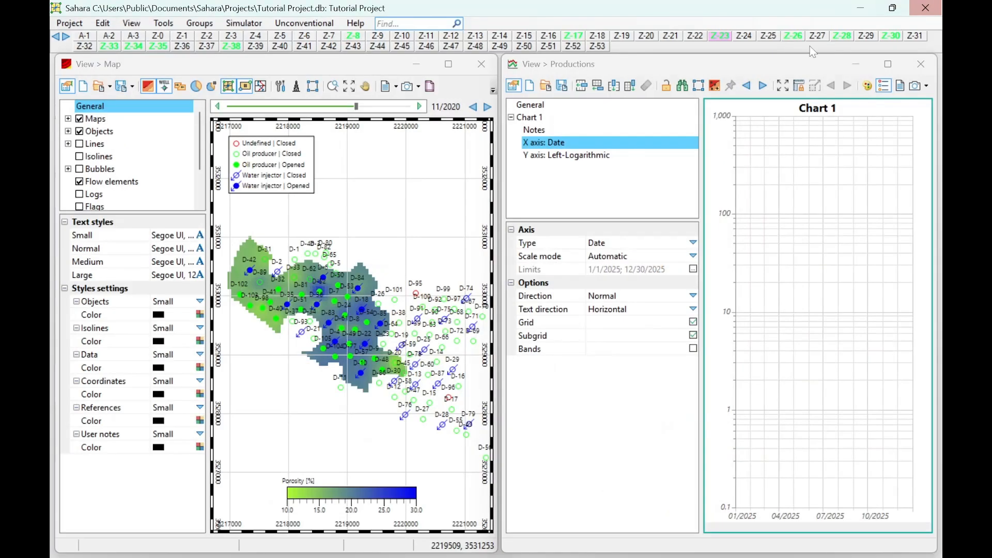
Reopen the petrophysical data of well D-7 and check the PHI and Top values of layer Z-23.
left_click(103, 24)
left_click(148, 175)
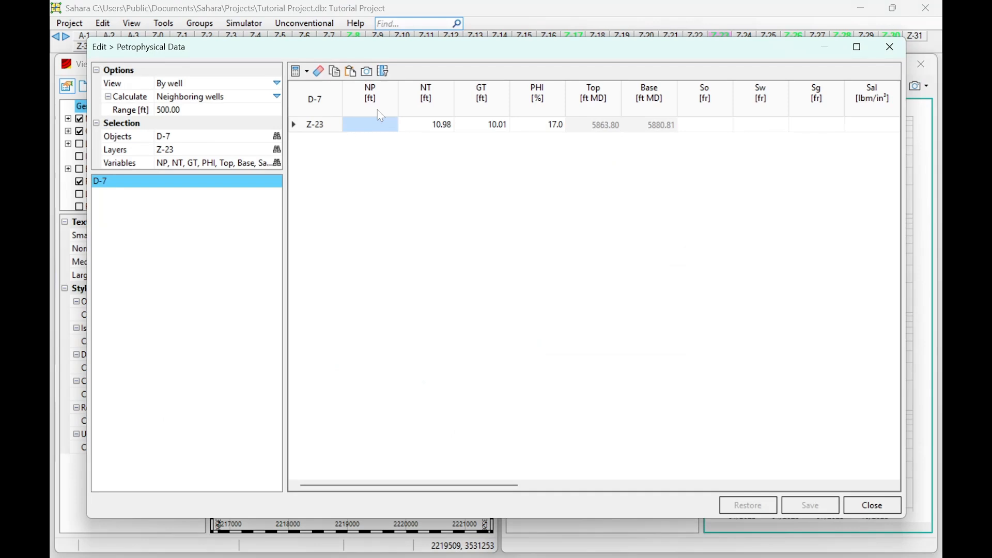
left_click(542, 126)
left_click(603, 127)
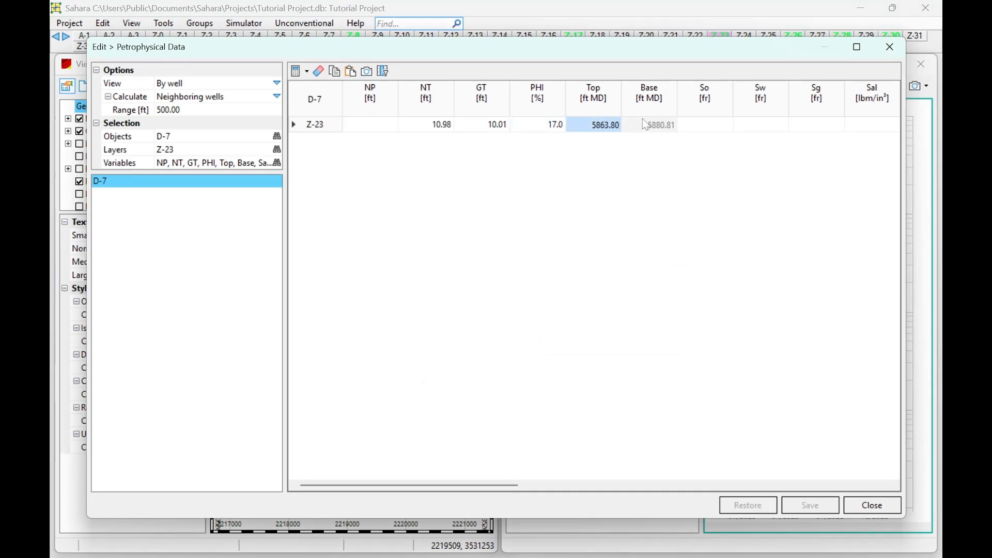
left_click(538, 124)
Recalculate the GT value of layer Z-23 with the equation Ht = Top - Base, save it and close the petrophysical data.
left_click(483, 125)
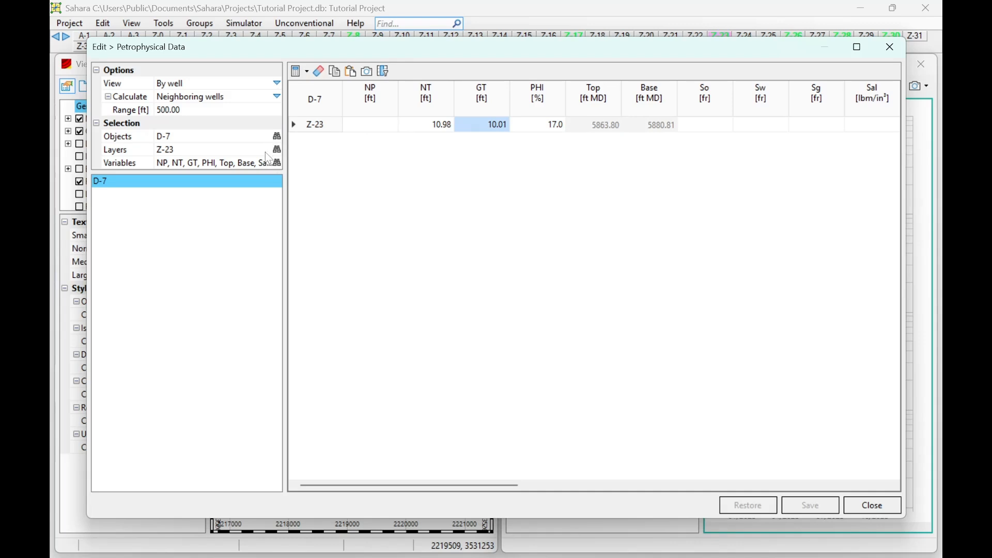
left_click(278, 83)
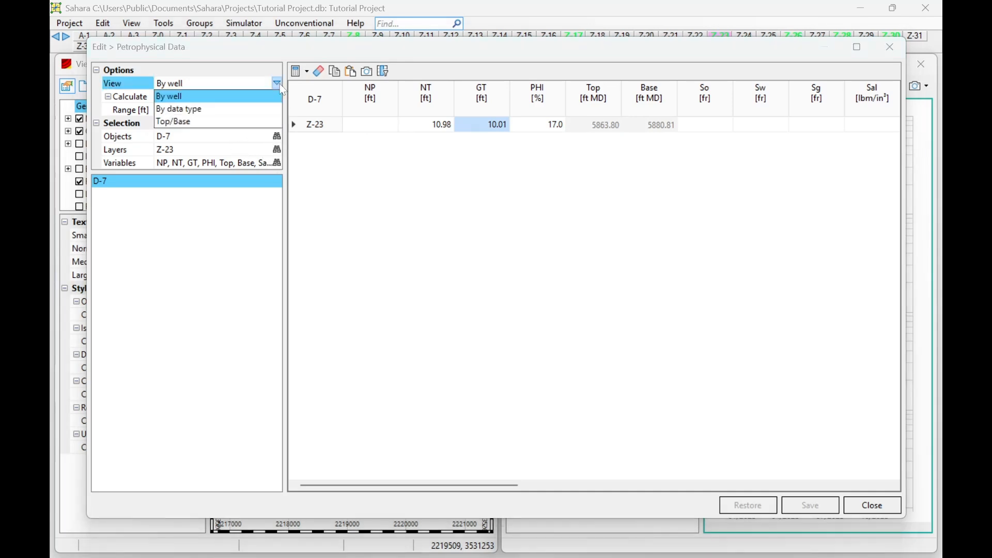
left_click(282, 93)
left_click(278, 96)
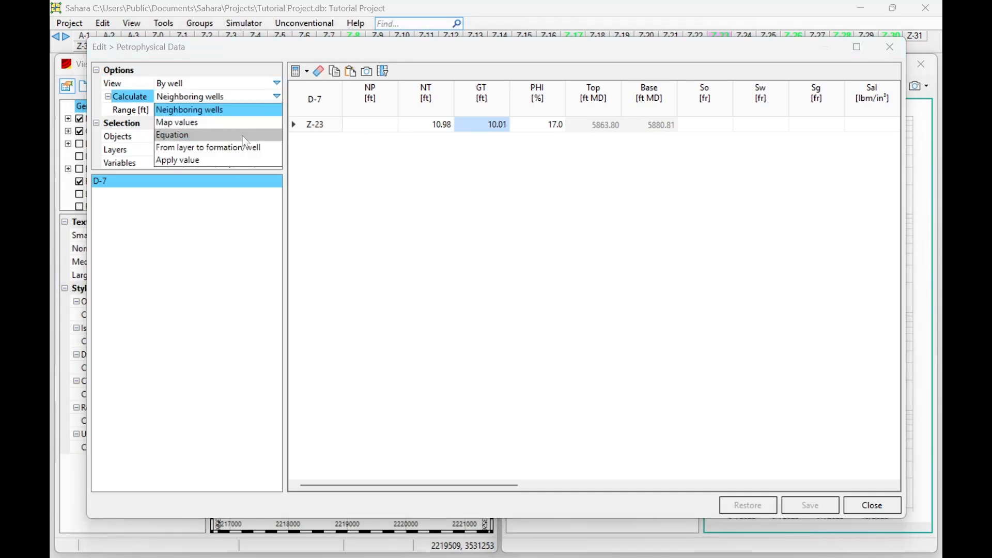
left_click(276, 136)
left_click(308, 72)
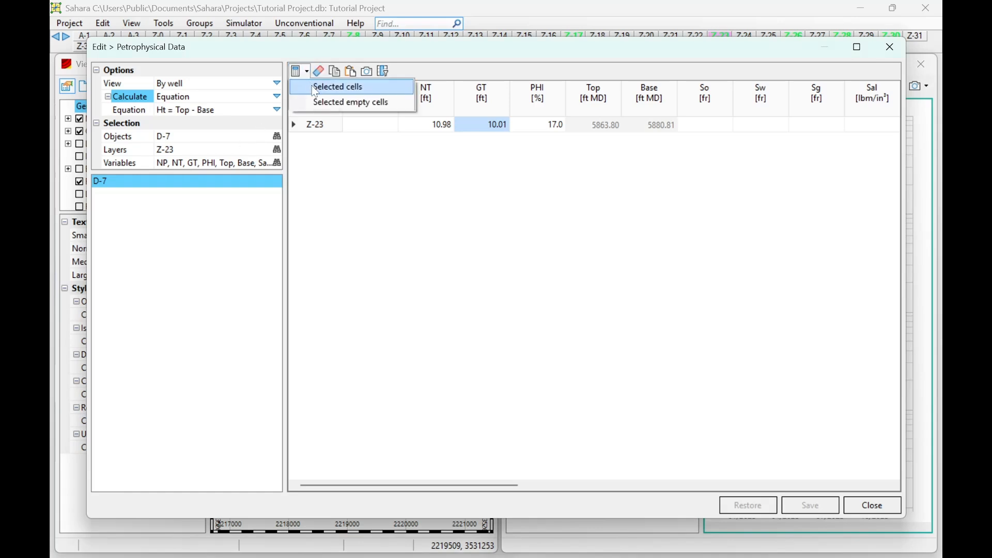
left_click(316, 84)
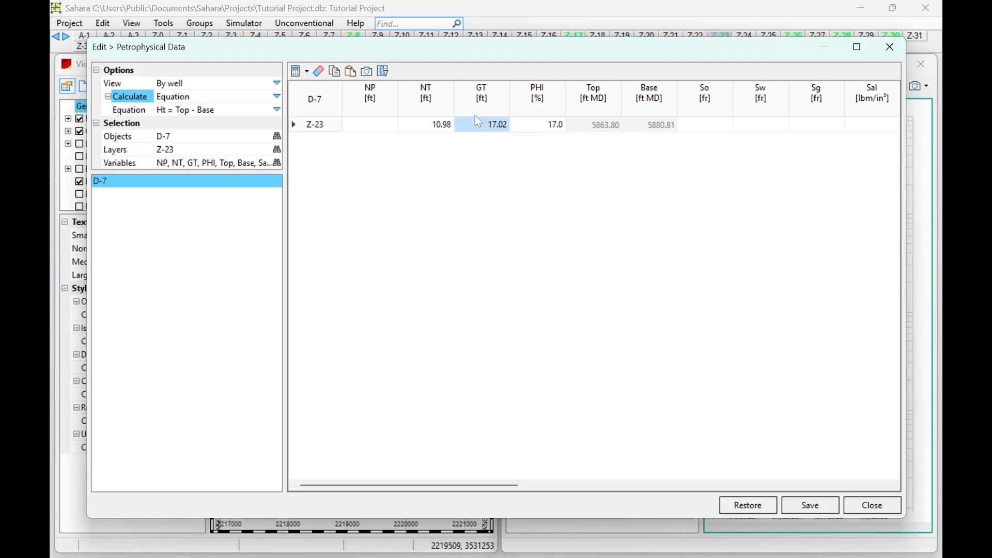
left_click(806, 505)
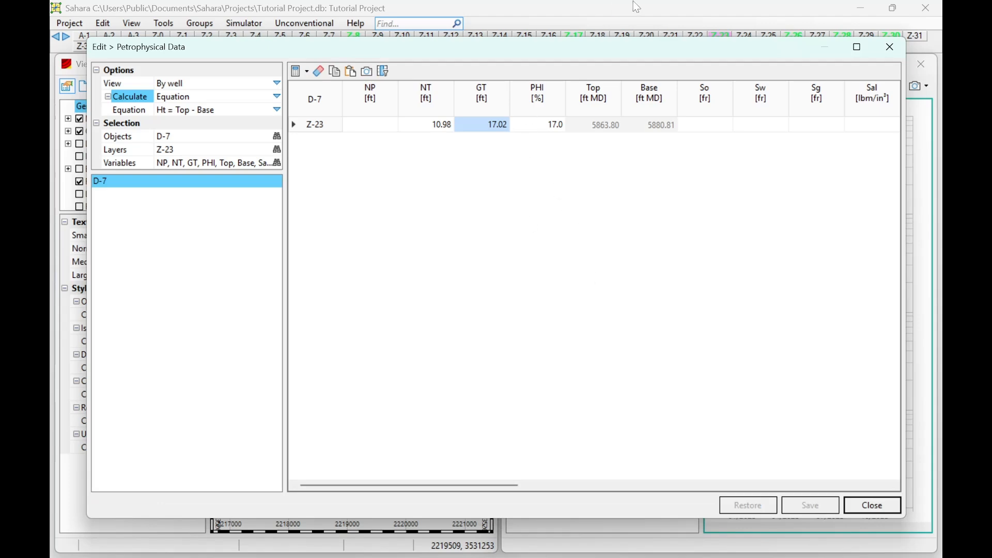
left_click(889, 48)
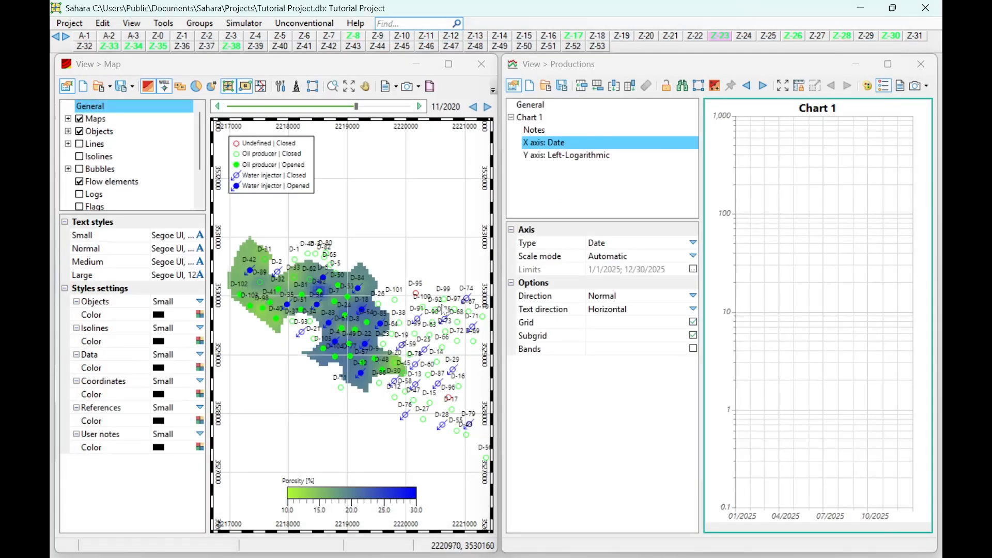
Turn on the PHIL bubbles on the map around well D-7.
scroll(317, 279, "up", 2)
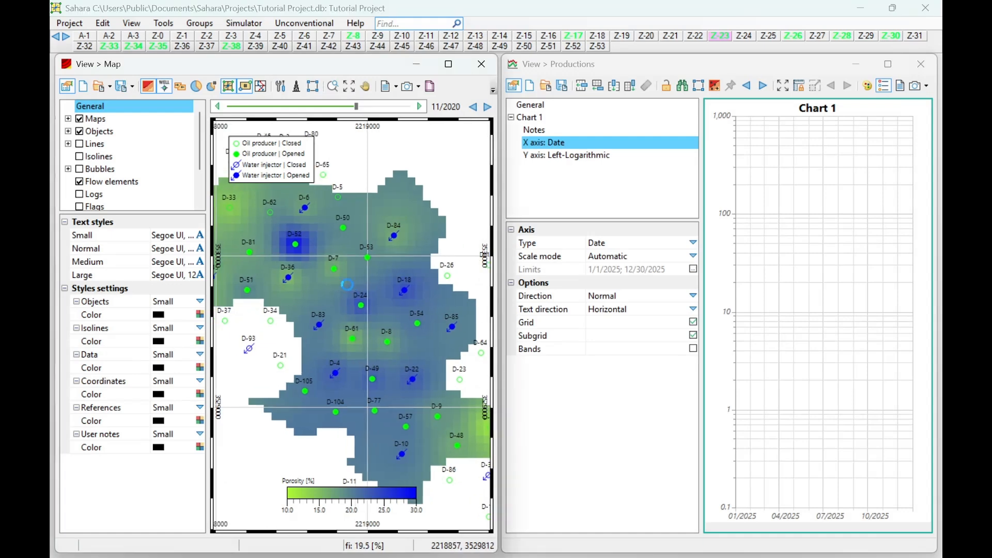
double_click(91, 170)
left_click(80, 169)
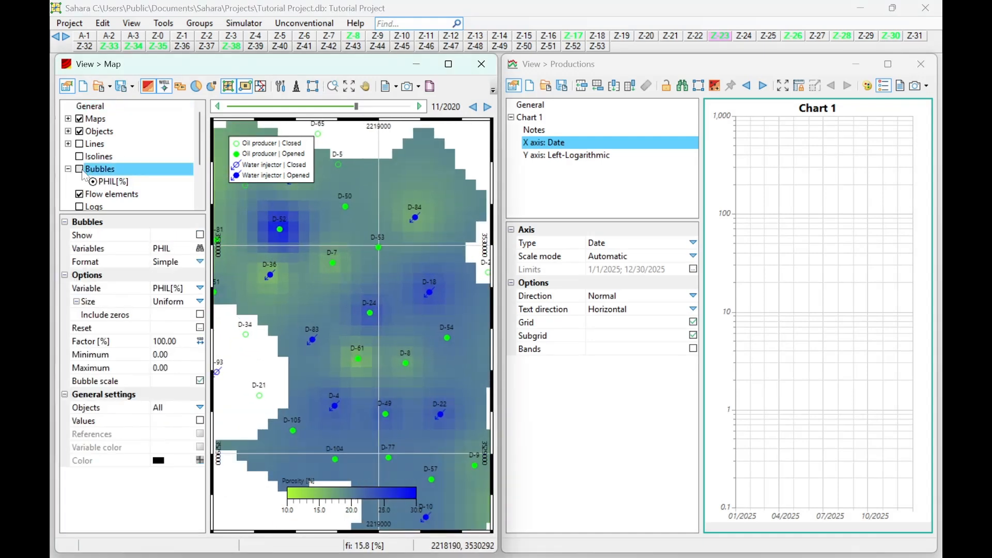
left_click(98, 183)
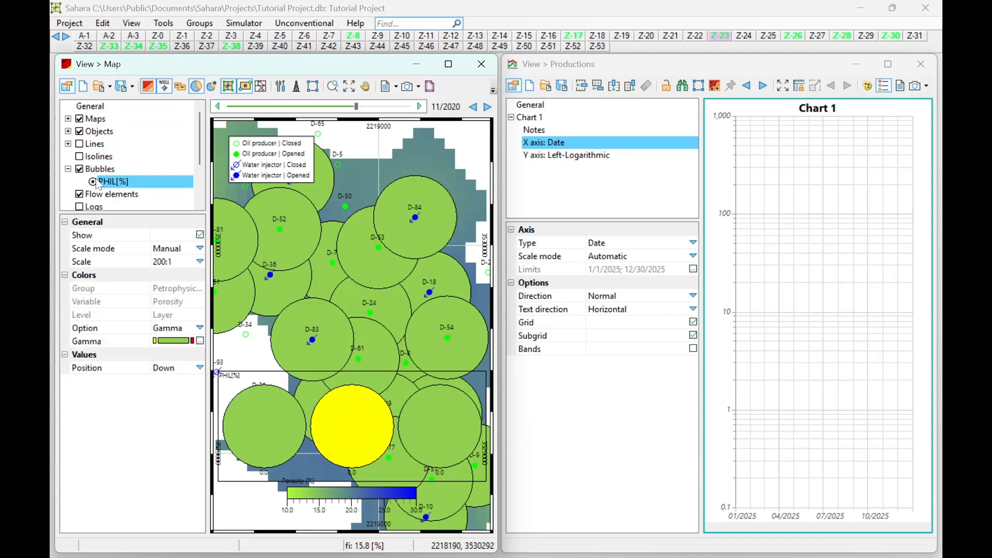
Limit the bubbles to selected objects, with well D-7 selected, and display the bubble values.
left_click(107, 170)
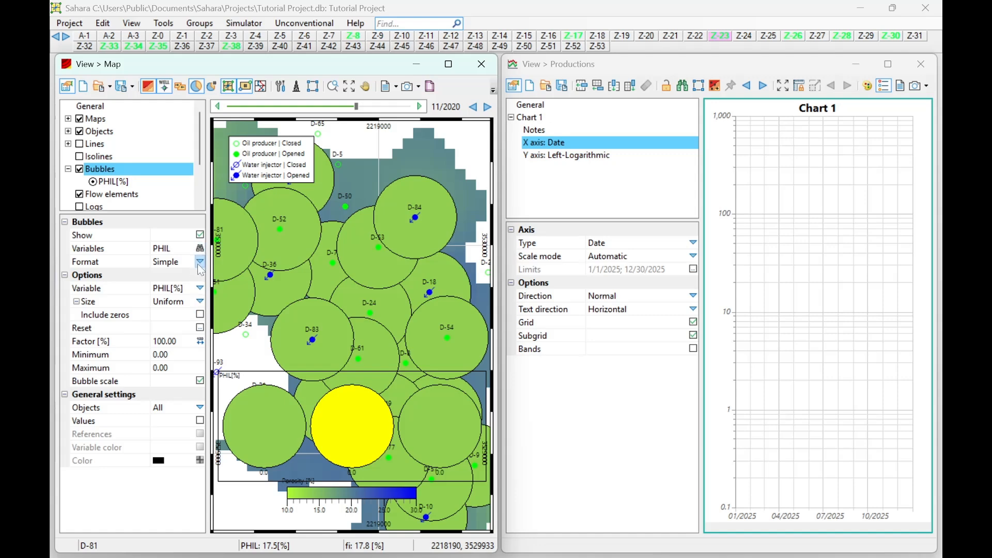
left_click(200, 408)
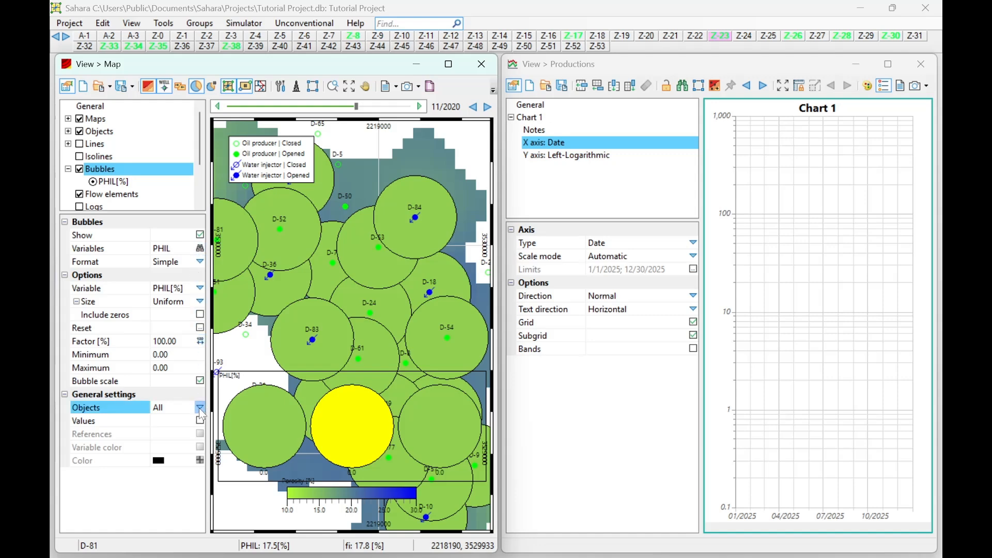
left_click(175, 432)
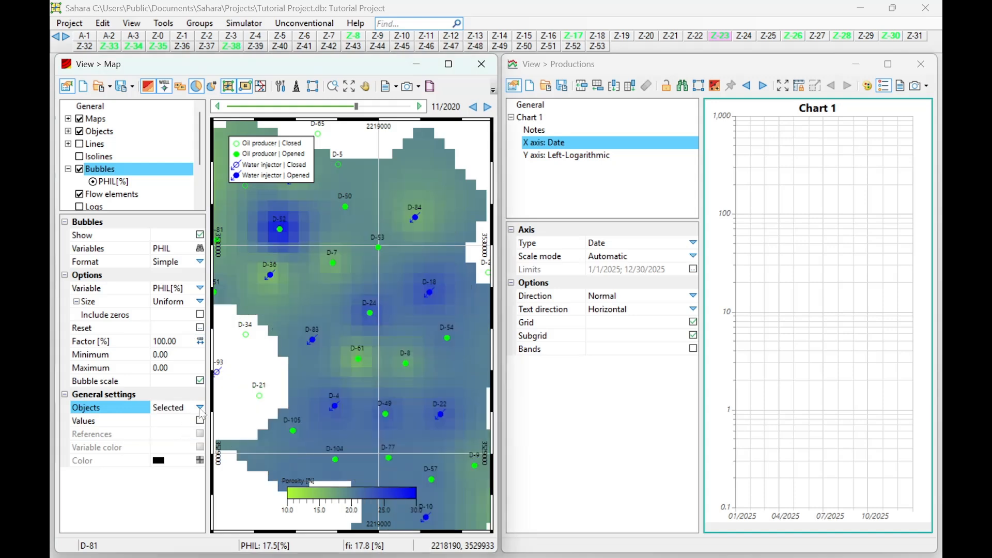
left_click(332, 262)
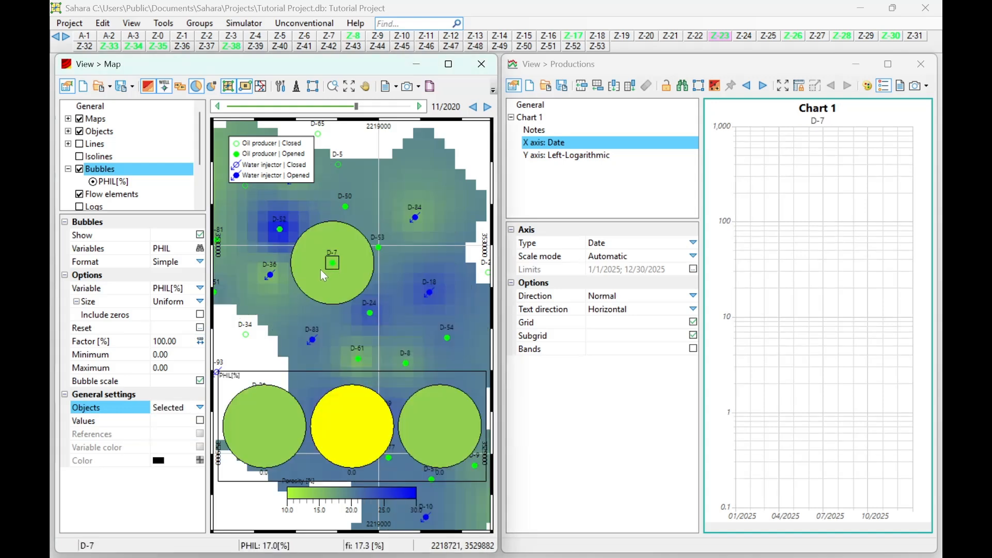
left_click(200, 420)
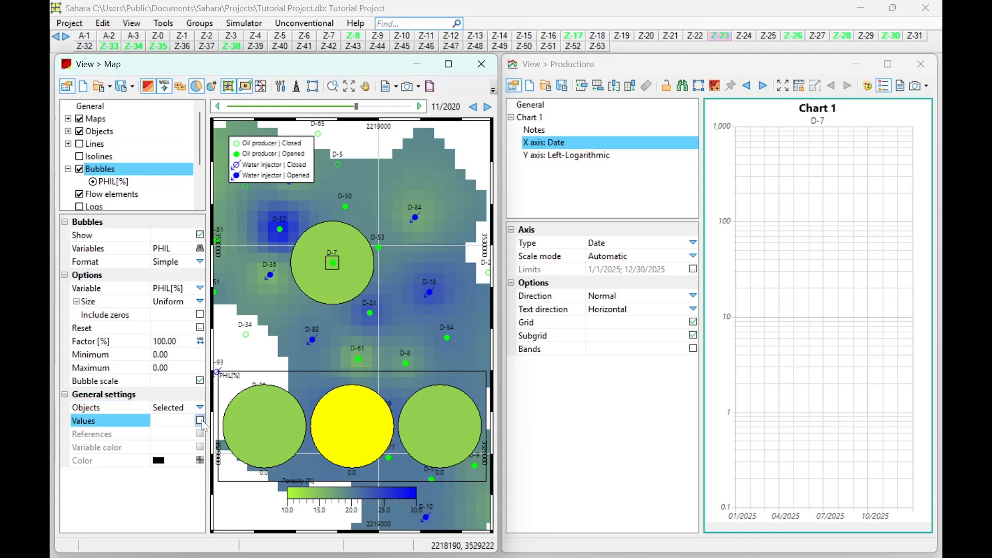
scroll(333, 315, "up", 2)
scroll(358, 329, "down", 2)
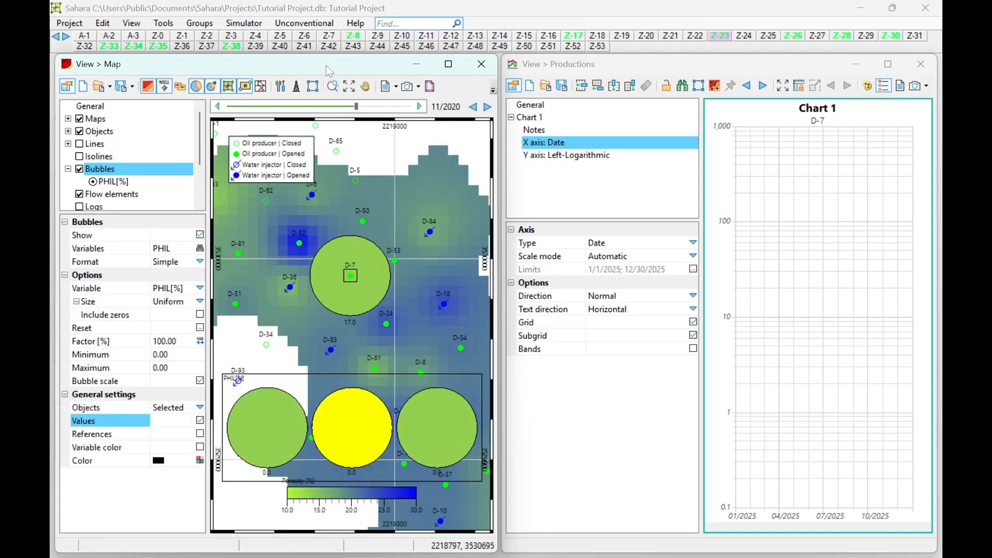
Maximize the map view and hide the bubble scale.
left_click(448, 64)
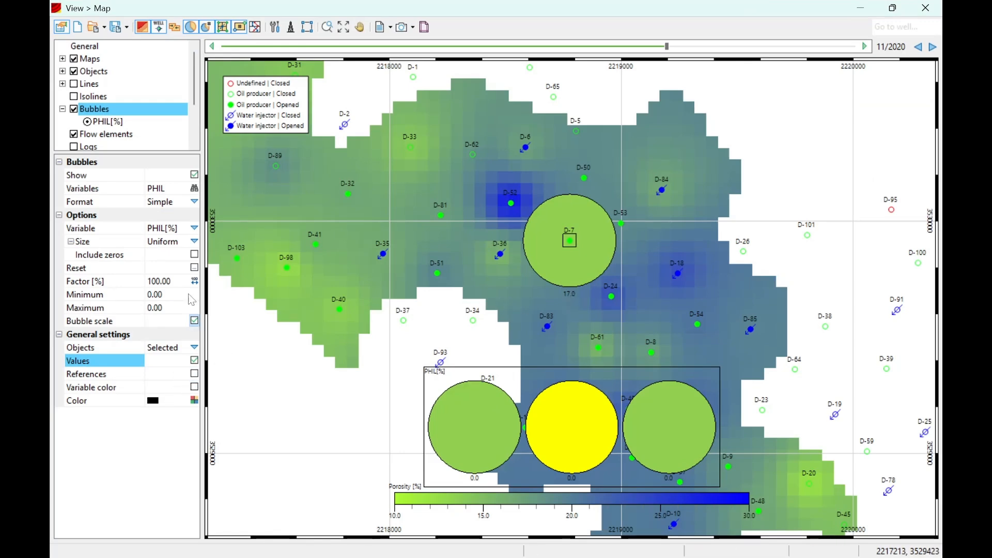
left_click(194, 321)
scroll(680, 209, "up", 2)
scroll(519, 281, "up", 2)
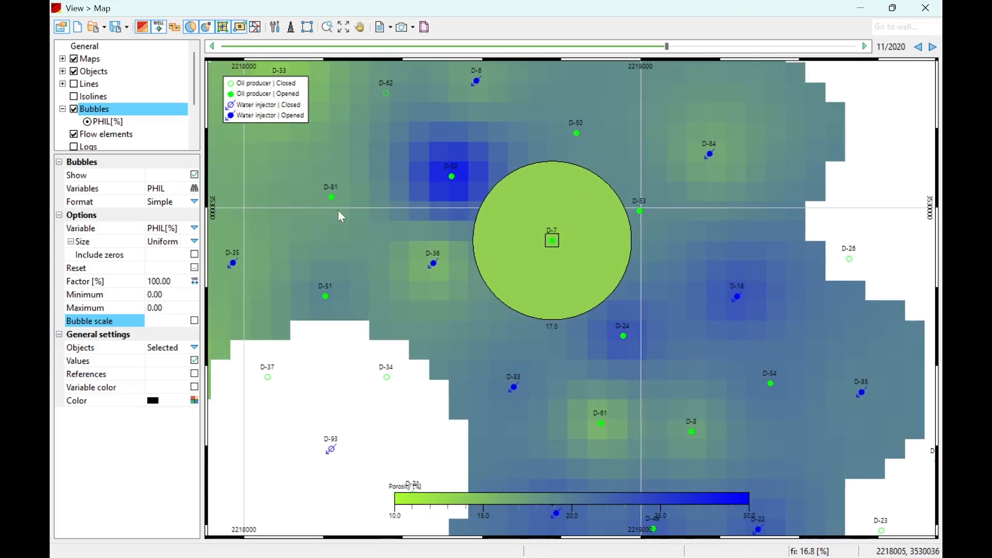
scroll(427, 268, "down", 2)
scroll(398, 256, "down", 3)
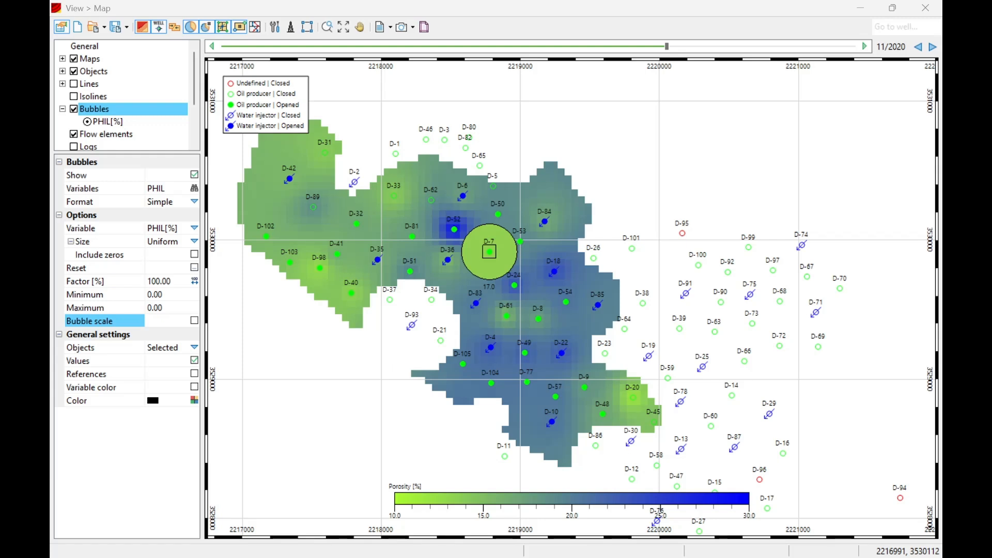
scroll(366, 361, "down", 1)
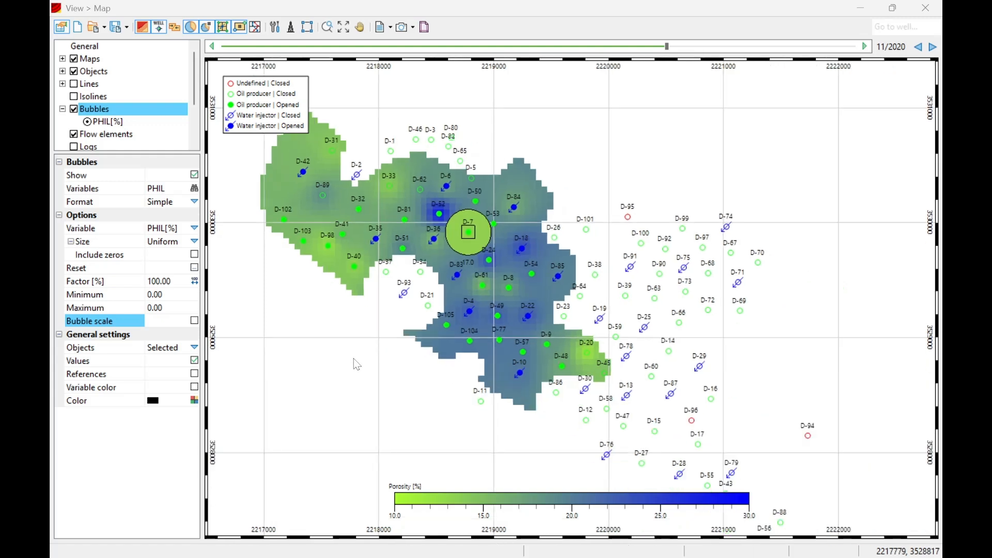